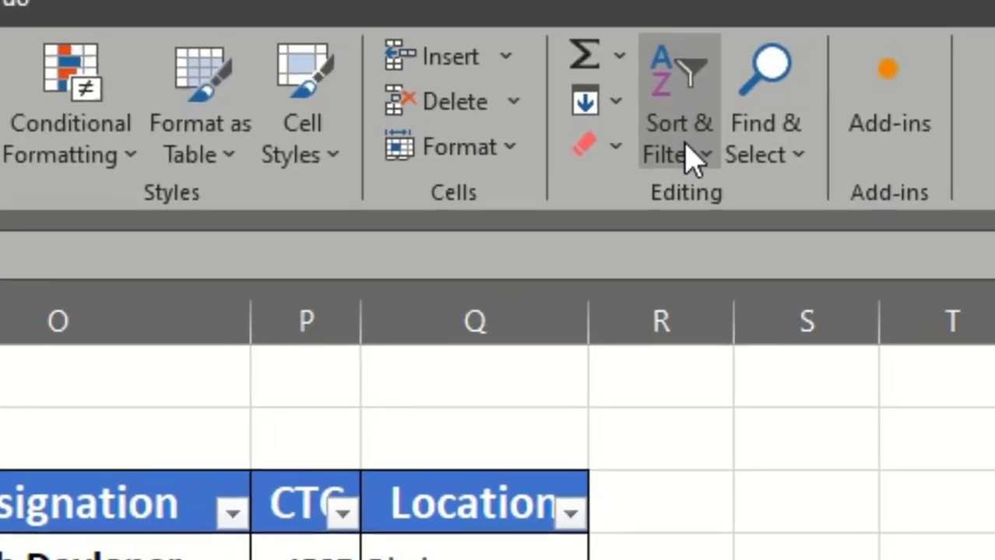
Step: Close the filter menu and switch AutoFilter off with Ctrl+Shift+L, selecting the Name header
{"action": "left_click", "coordinate": [671, 179]}
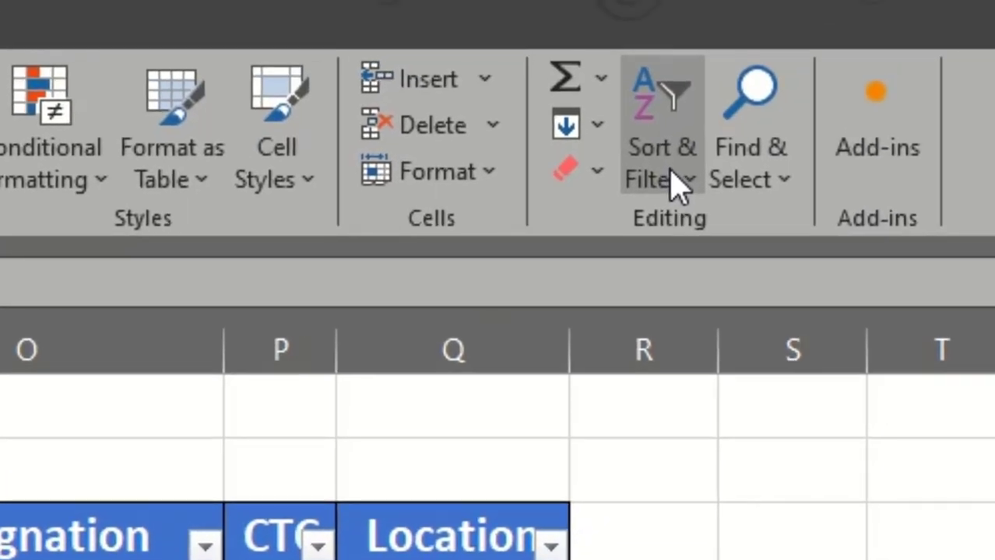
{"action": "left_click", "coordinate": [675, 181]}
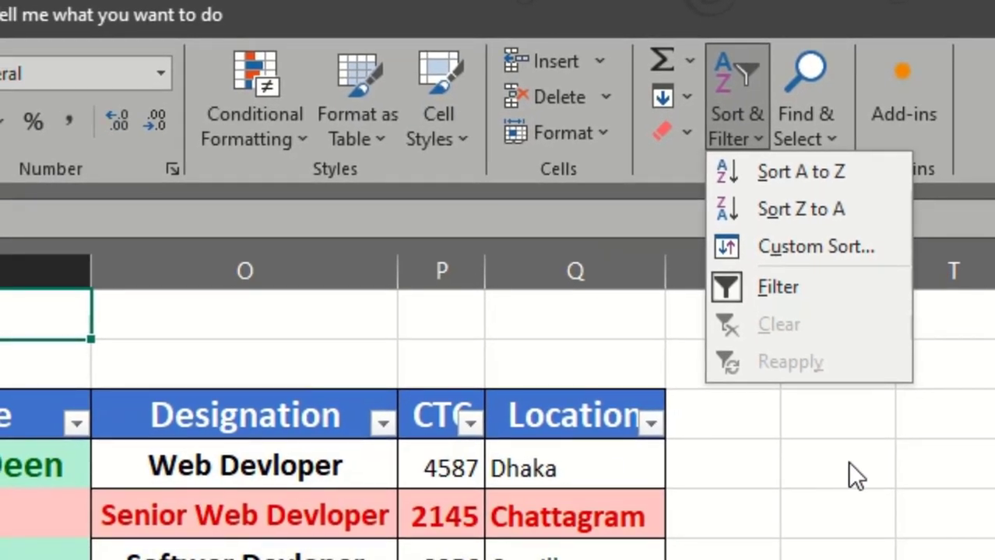
{"action": "left_click", "coordinate": [626, 545]}
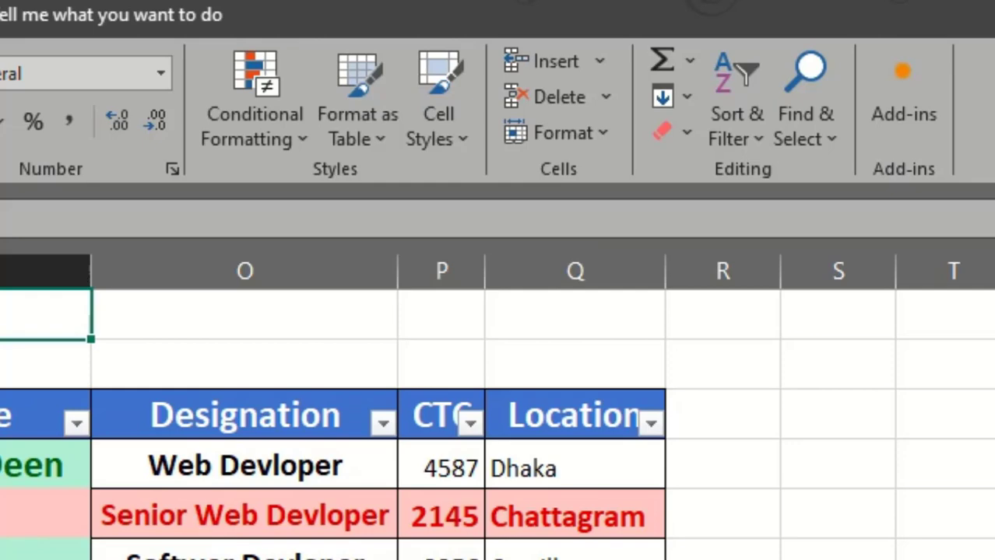
{"action": "key", "text": "ctrl+shift+l"}
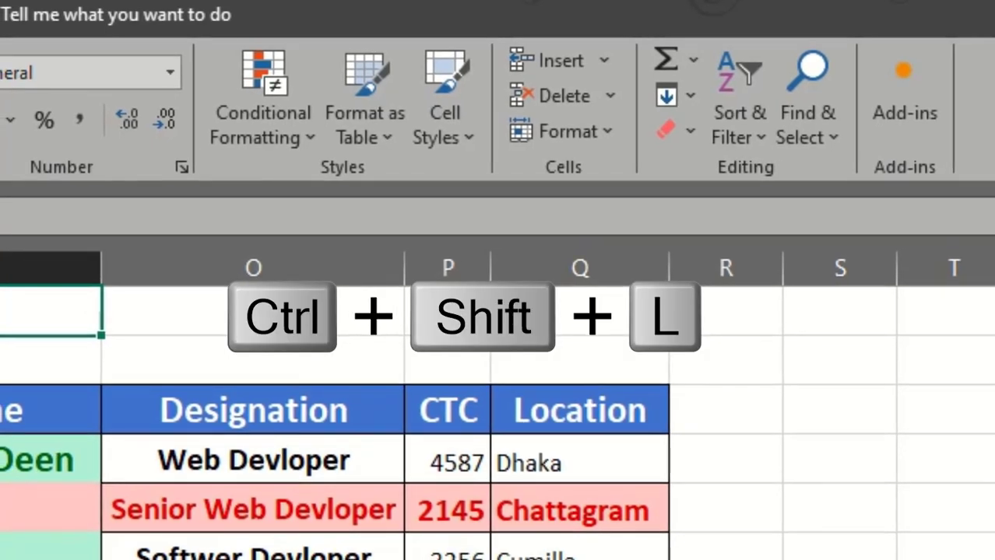
{"action": "left_click", "coordinate": [51, 410]}
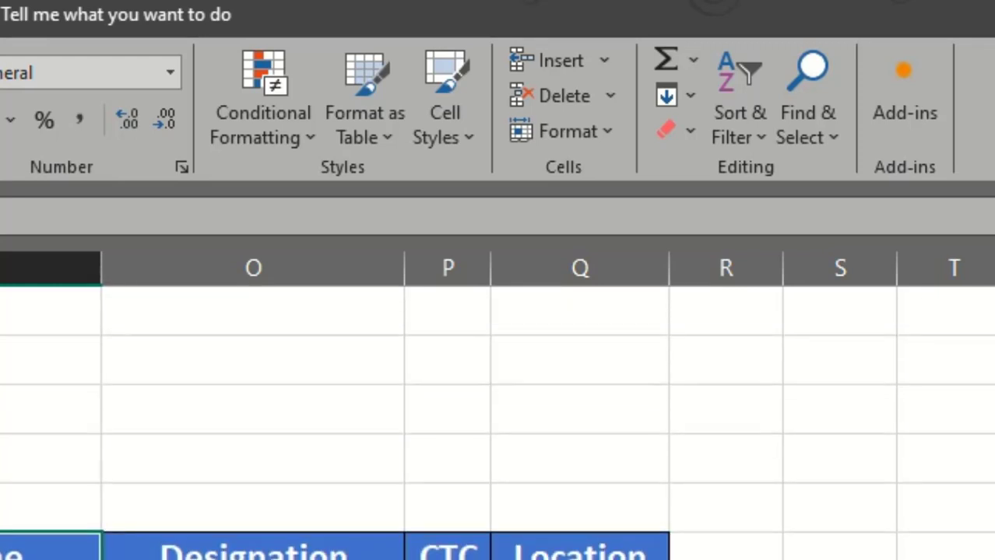
{"action": "scroll", "coordinate": [147, 392], "scroll_direction": "down", "scroll_amount": 1}
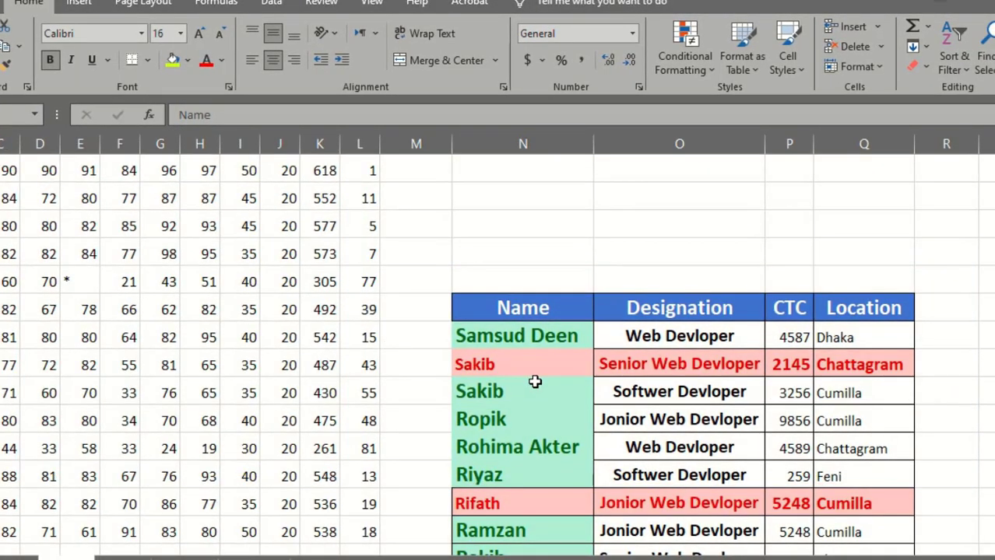
{"action": "left_click", "coordinate": [524, 305]}
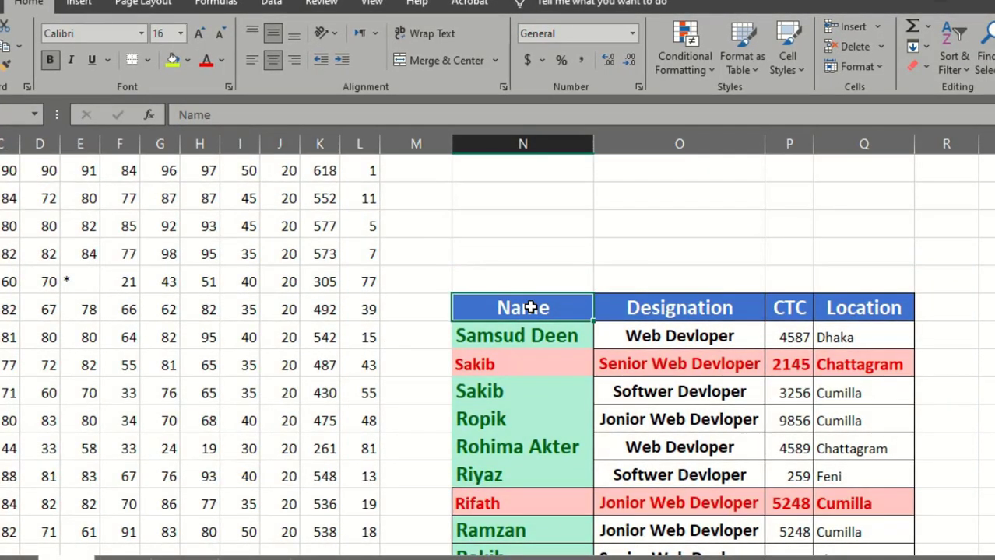
{"action": "key", "text": "ctrl+shift+l"}
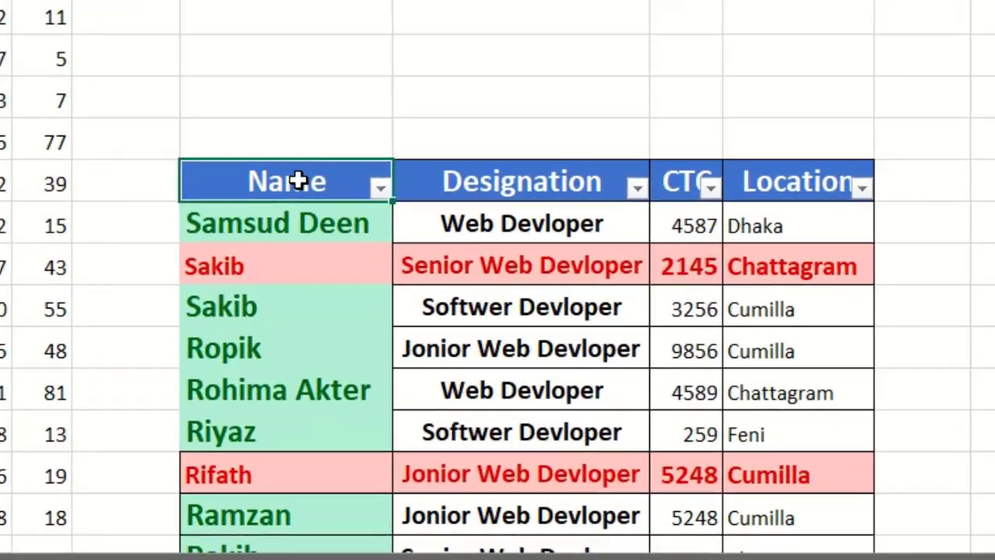
{"action": "scroll", "coordinate": [216, 150], "scroll_direction": "down", "scroll_amount": 1}
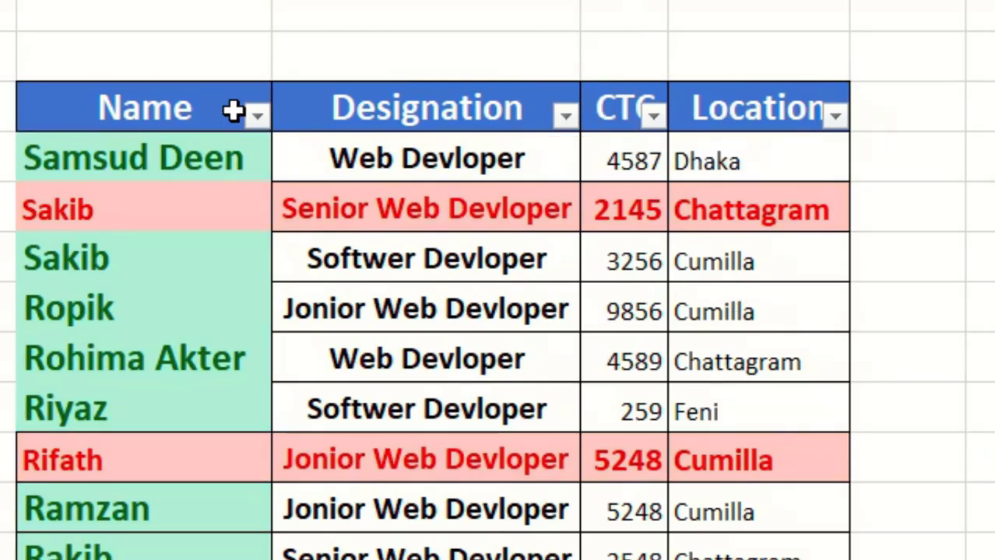
{"action": "left_click", "coordinate": [257, 113]}
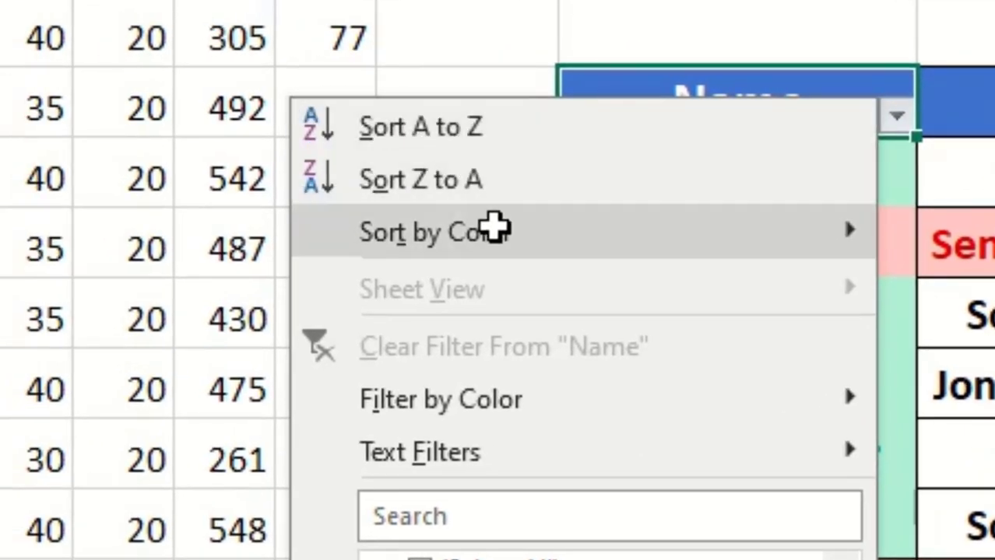
{"action": "mouse_move", "coordinate": [464, 249]}
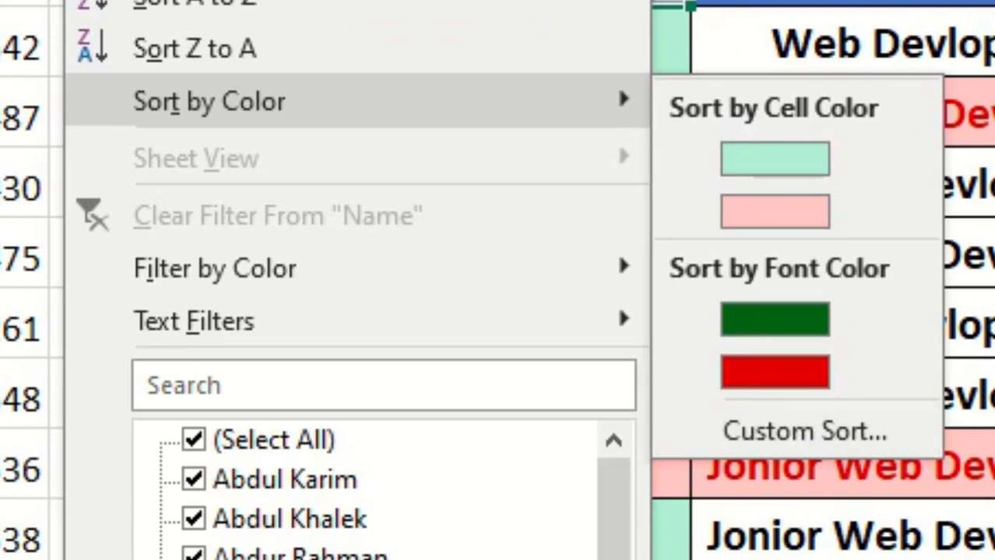
{"action": "key", "text": "Escape"}
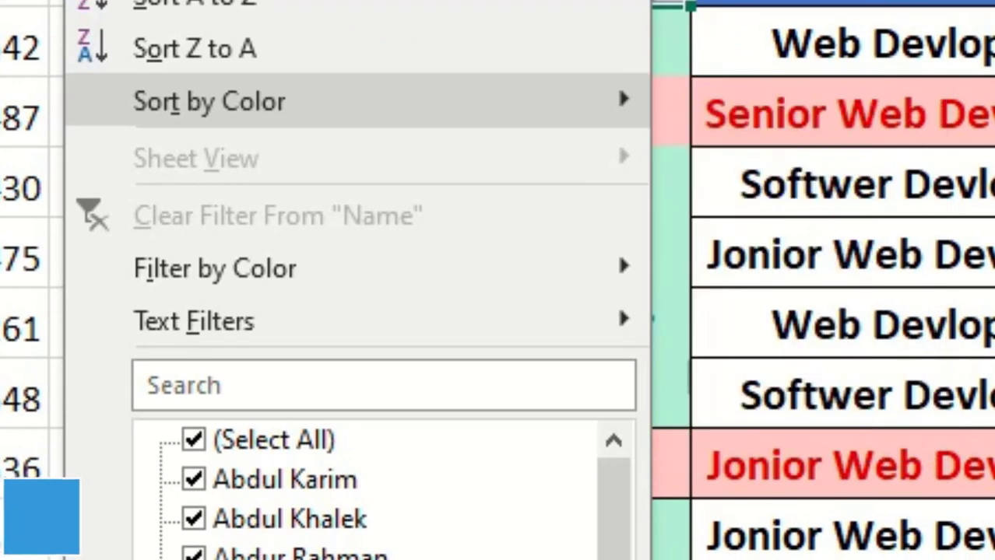
{"action": "key", "text": "Escape"}
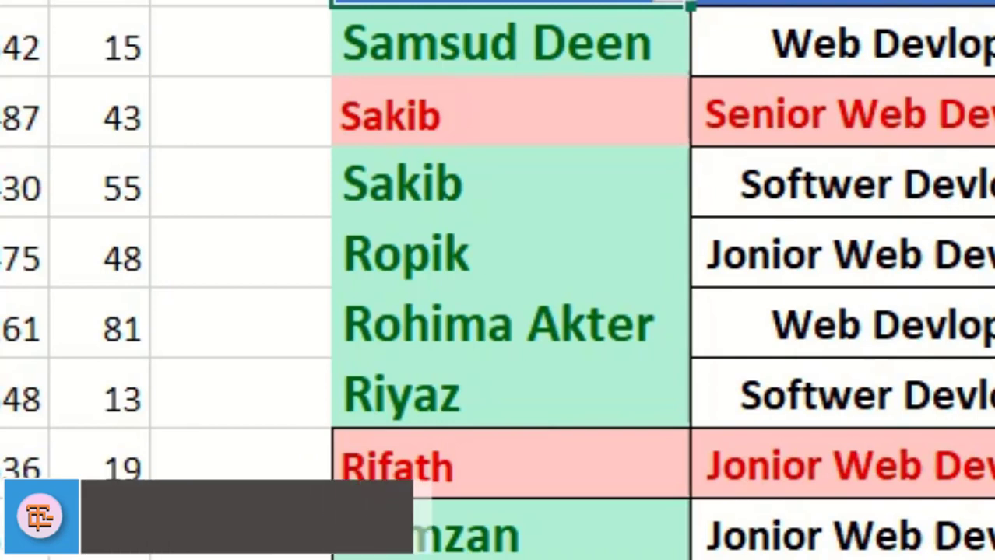
{"action": "left_click", "coordinate": [950, 188]}
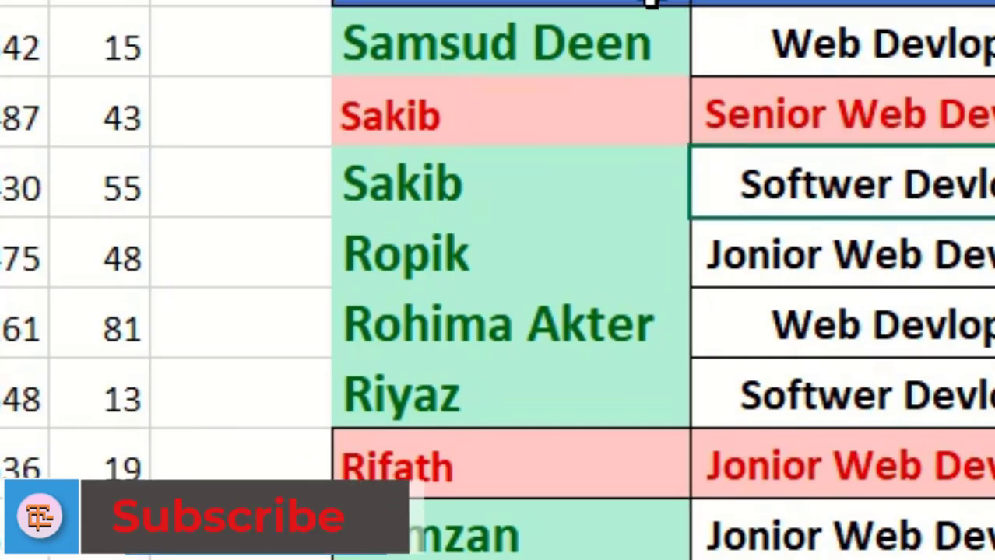
{"action": "left_click", "coordinate": [584, 4]}
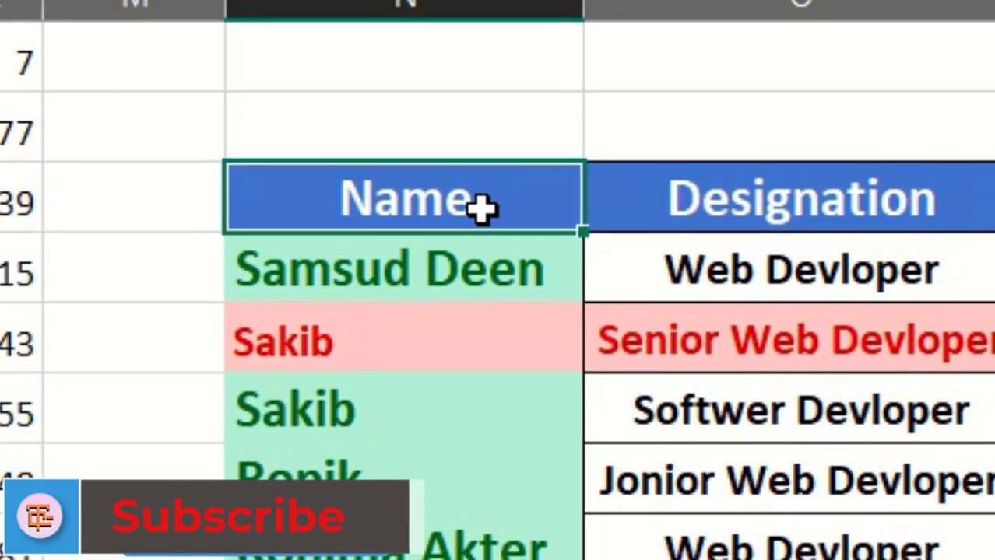
Step: Sort the employee table A to Z by Name from the Name header's right-click Sort menu
{"action": "right_click", "coordinate": [482, 211]}
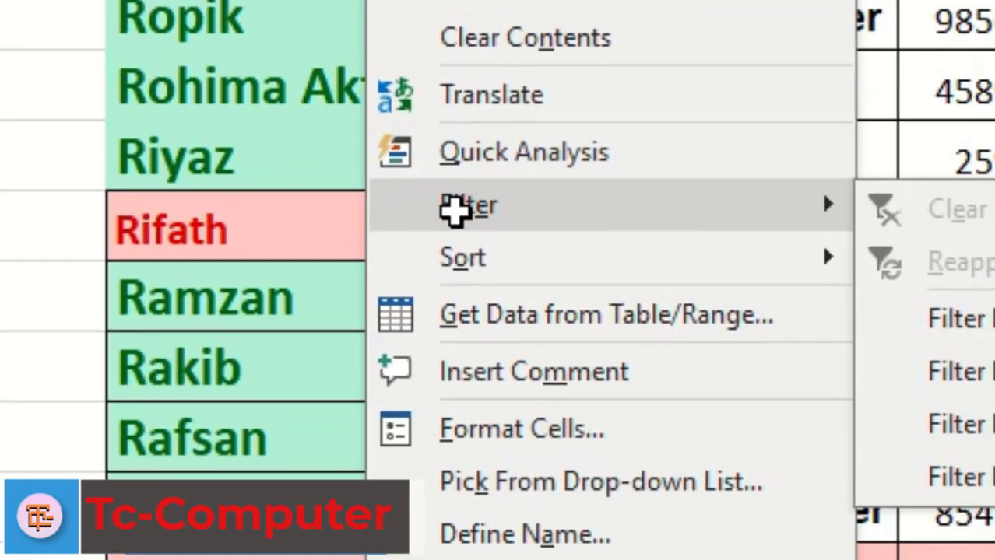
{"action": "mouse_move", "coordinate": [499, 257]}
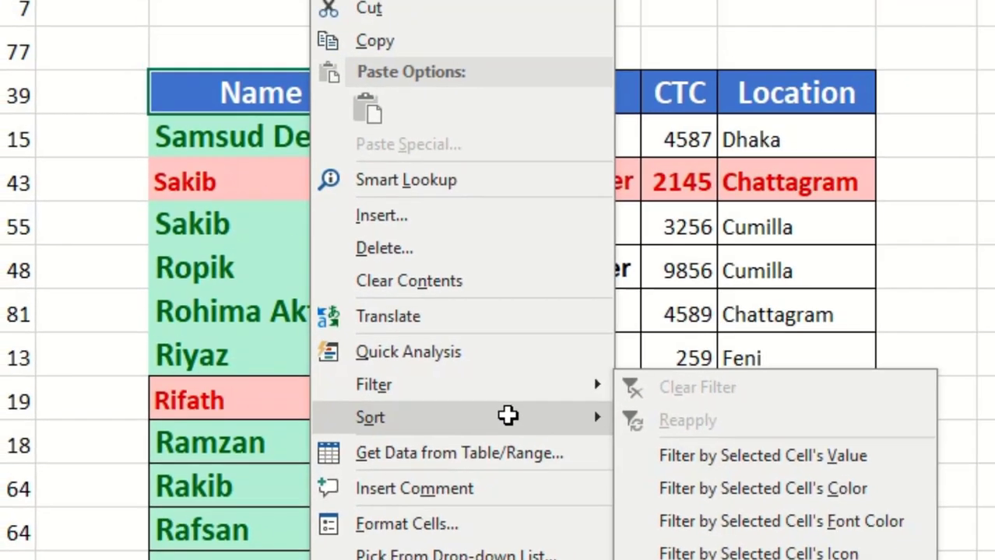
{"action": "mouse_move", "coordinate": [418, 422]}
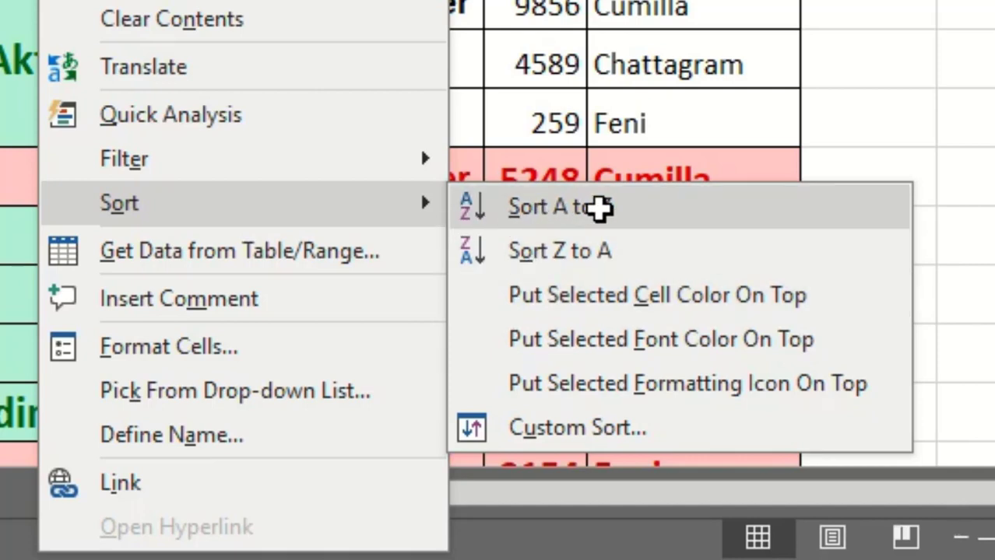
{"action": "left_click", "coordinate": [599, 207]}
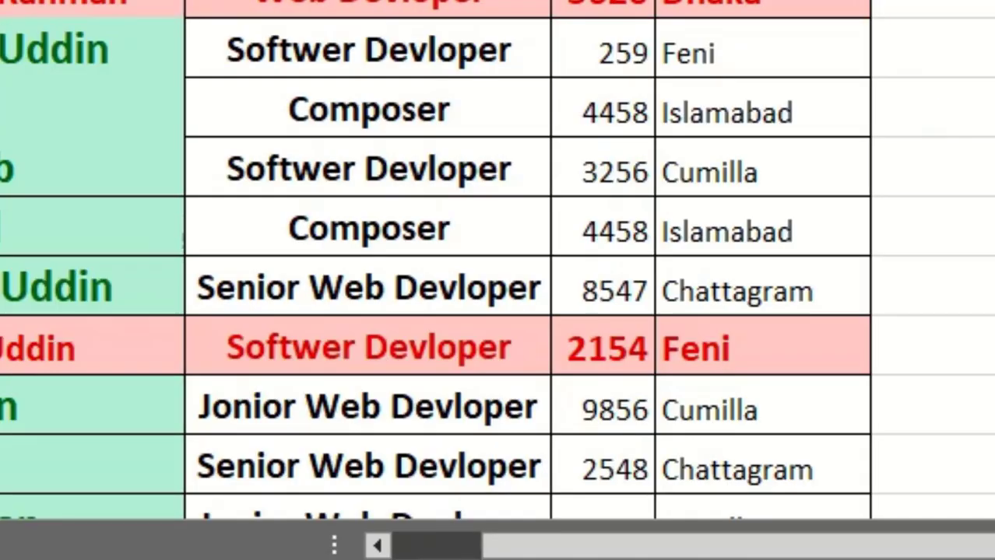
{"action": "left_click", "coordinate": [124, 168]}
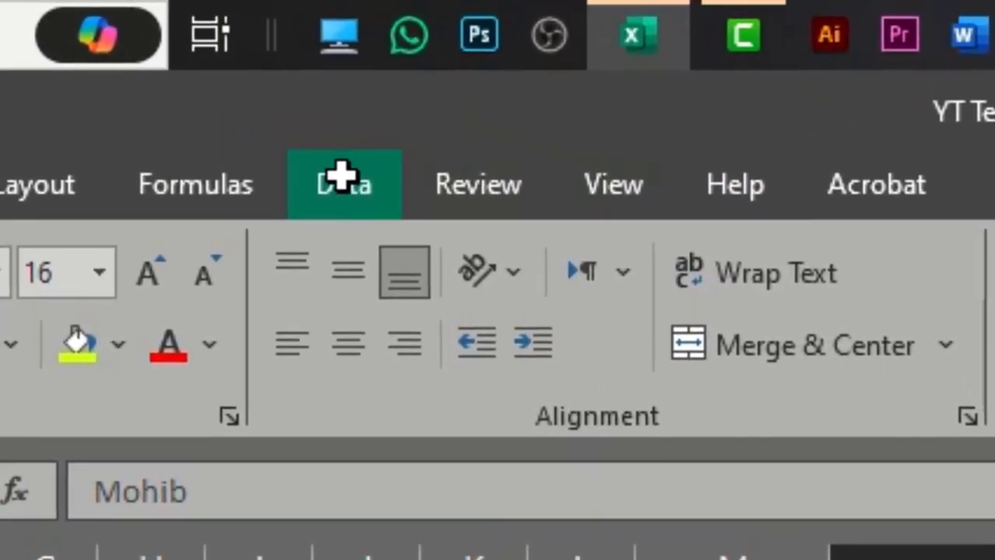
Step: On the Data tab, toggle Filter until the header filter arrows are showing again
{"action": "left_click", "coordinate": [226, 134]}
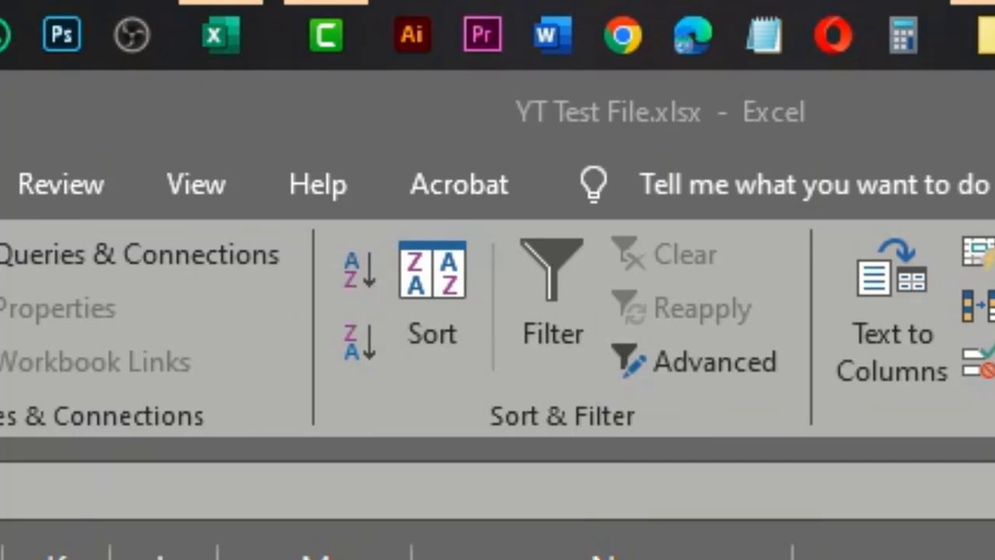
{"action": "key", "text": "ctrl+shift+l"}
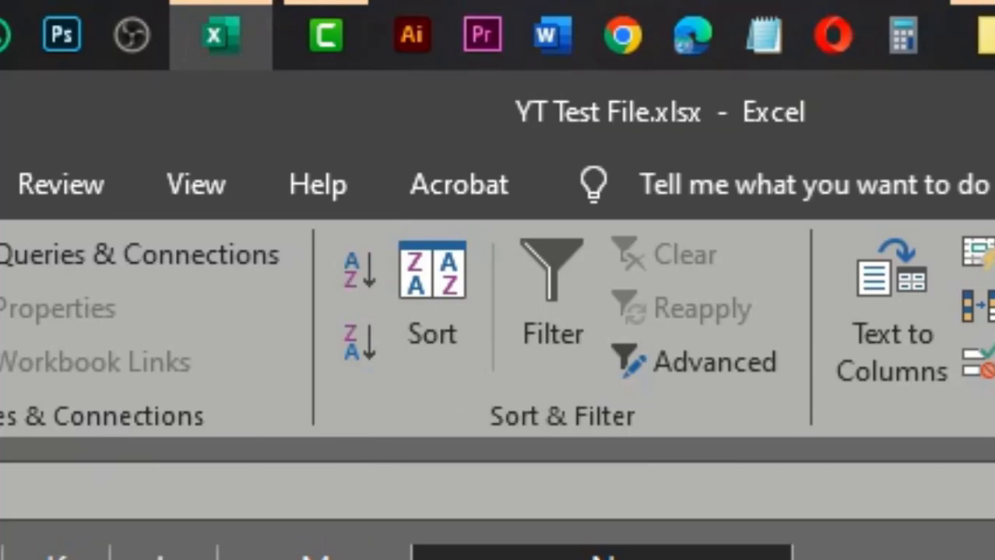
{"action": "key", "text": "ctrl+shift+l"}
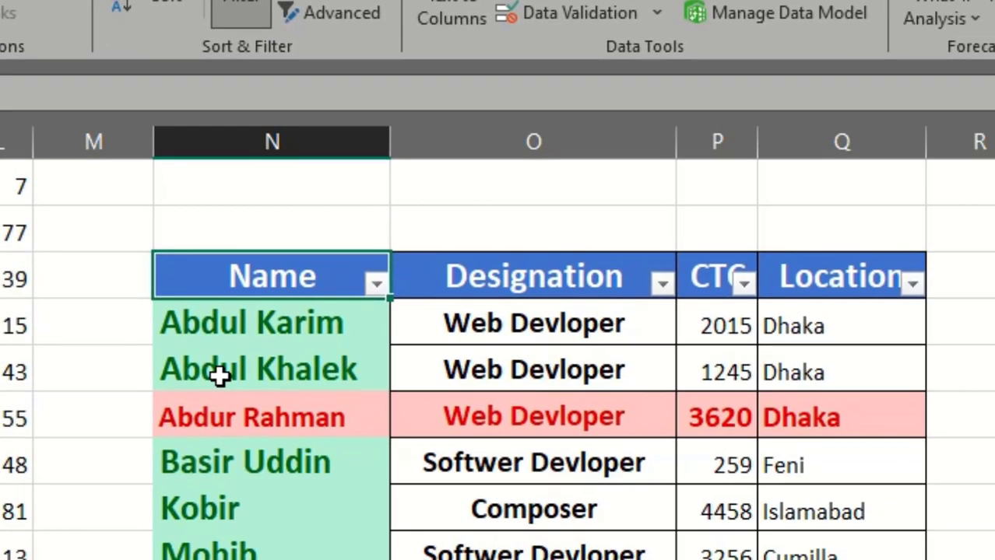
{"action": "key", "text": "ctrl+shift+l"}
{"action": "key", "text": "ctrl+shift+l"}
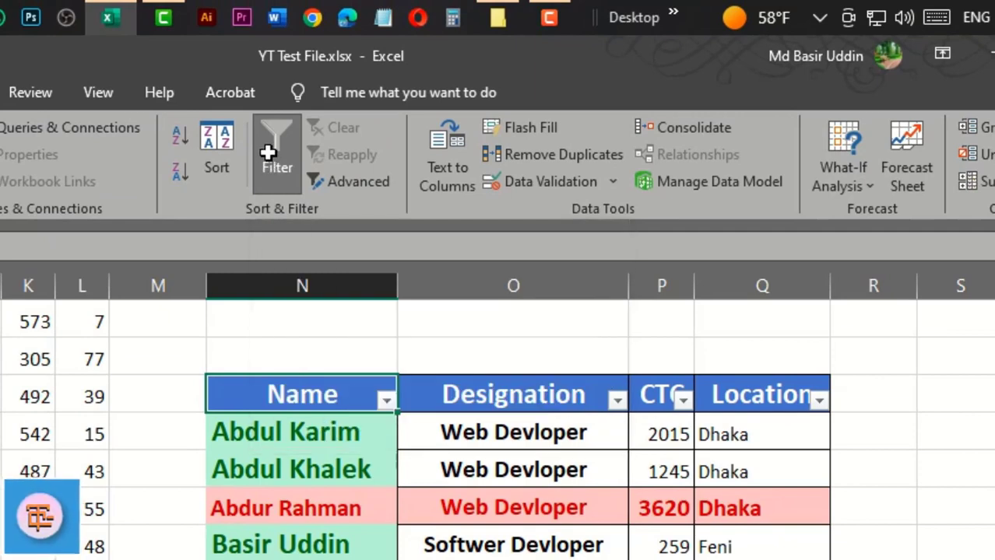
{"action": "left_click", "coordinate": [271, 155]}
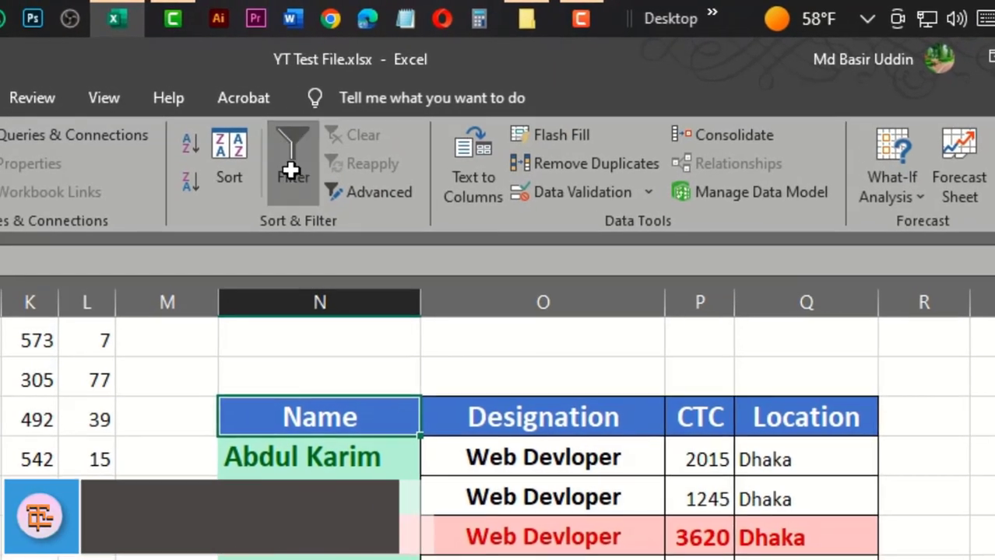
{"action": "left_click", "coordinate": [273, 159]}
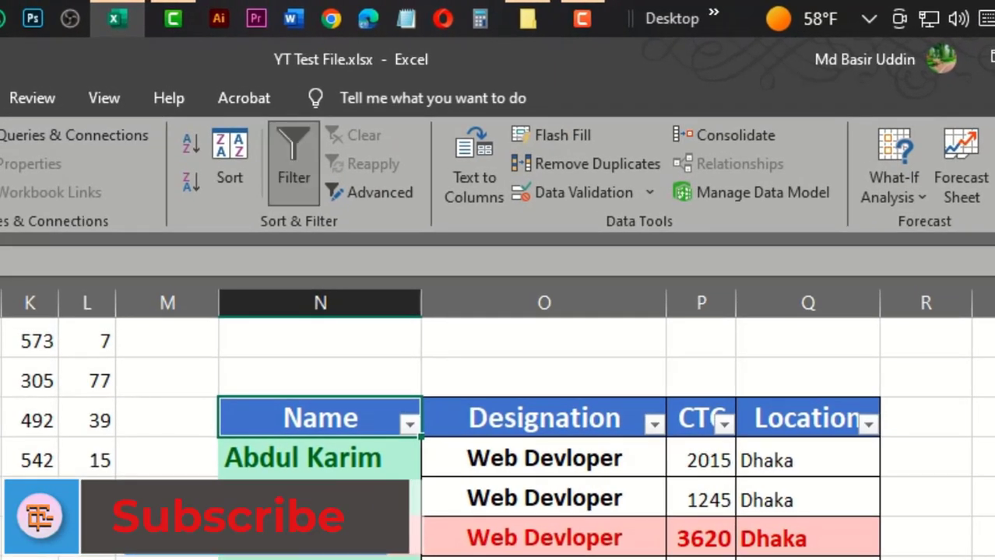
{"action": "left_click", "coordinate": [4, 98]}
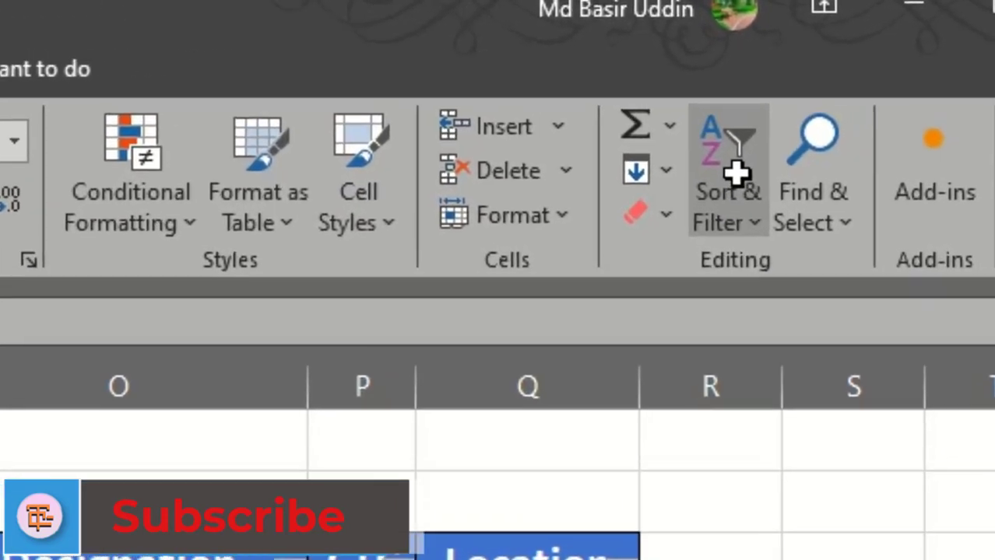
{"action": "left_click", "coordinate": [877, 191]}
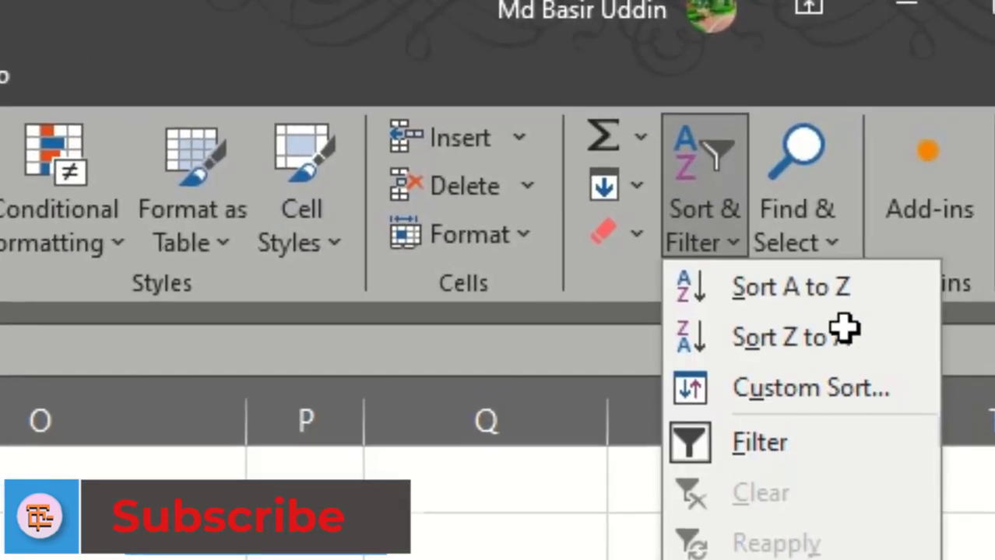
{"action": "left_click", "coordinate": [755, 442]}
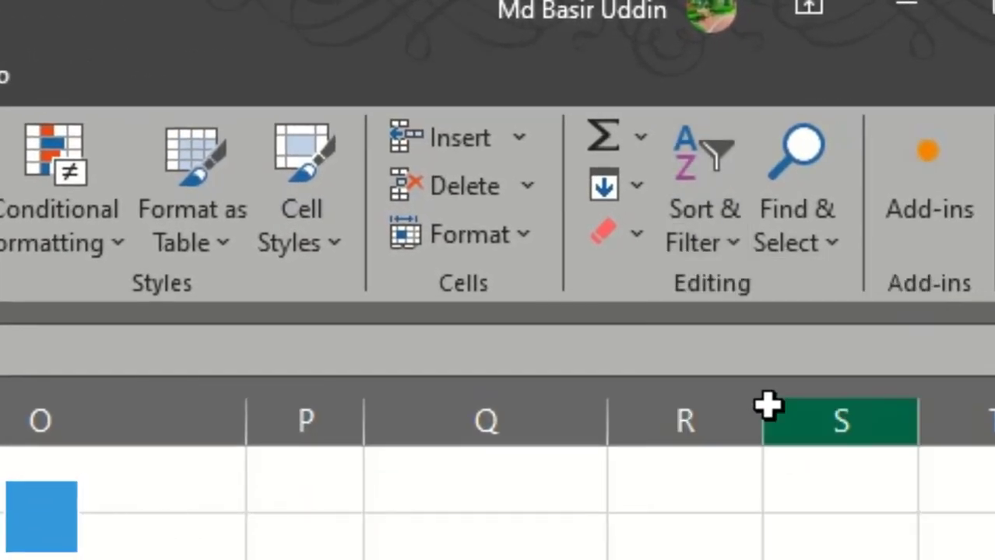
{"action": "left_click", "coordinate": [697, 226]}
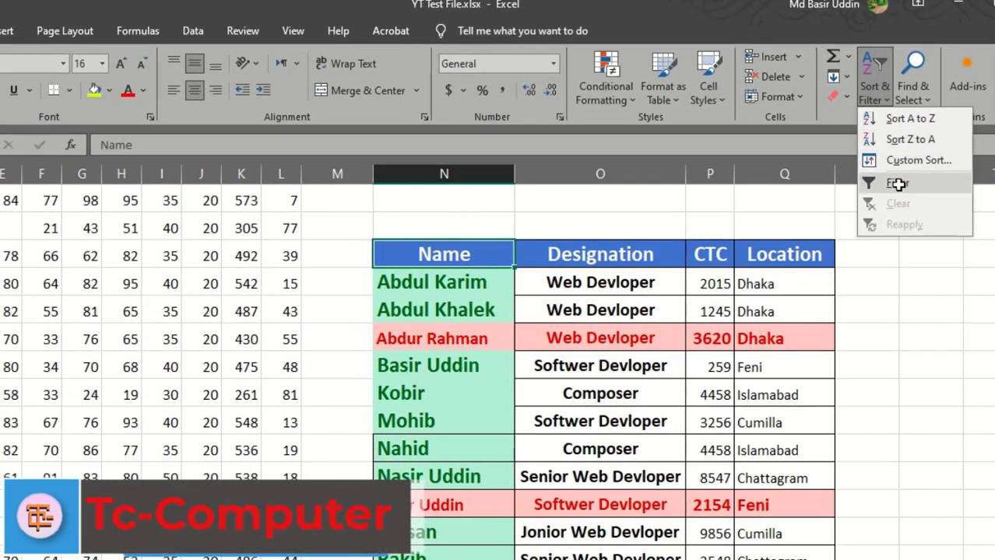
{"action": "left_click", "coordinate": [899, 184]}
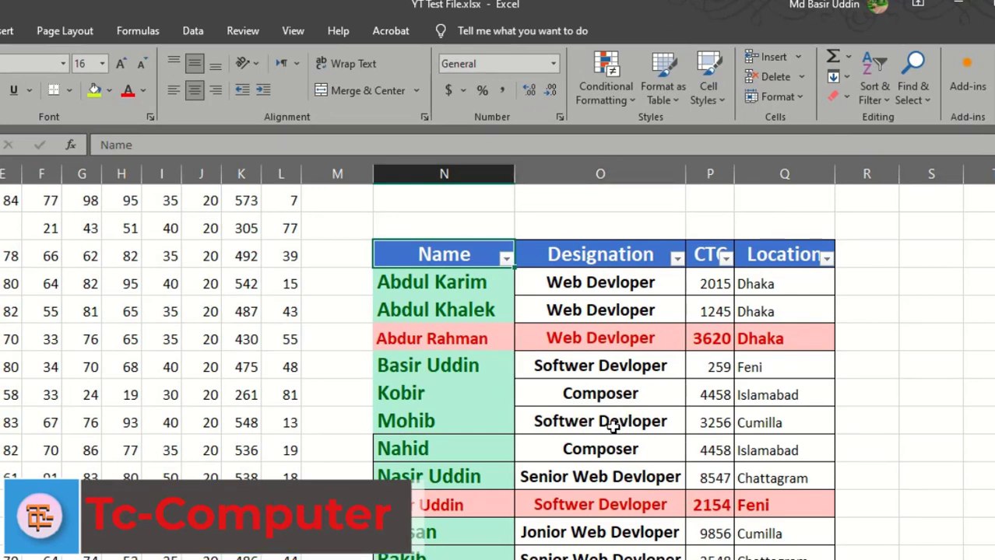
{"action": "left_click", "coordinate": [556, 450]}
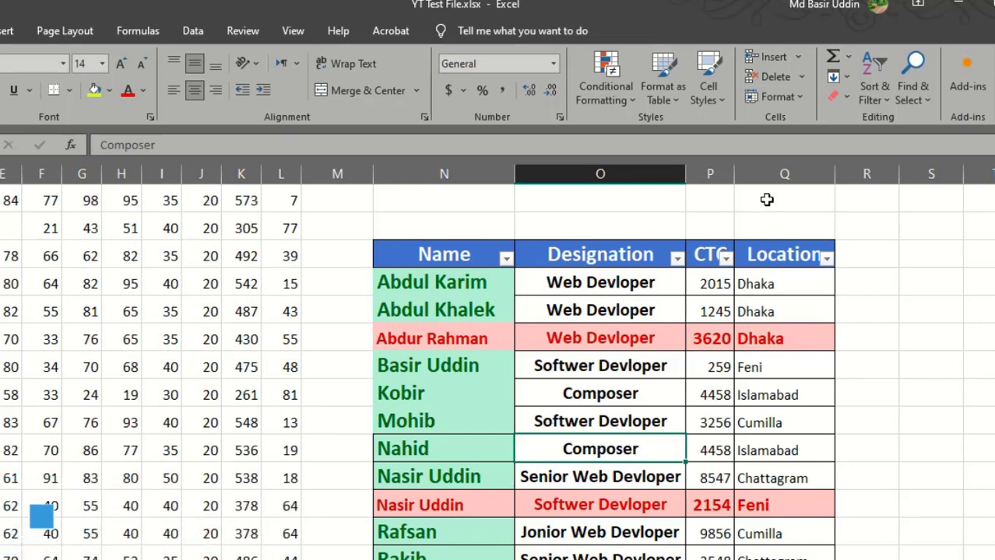
Step: Apply Sort A to Z from the Name filter arrow and scroll to check the order
{"action": "left_click", "coordinate": [506, 259]}
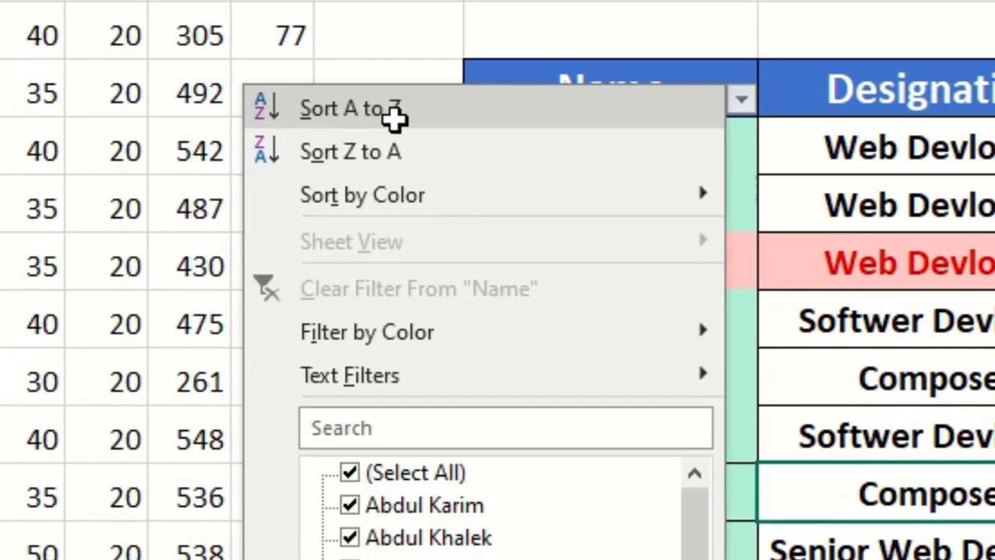
{"action": "left_click", "coordinate": [393, 113]}
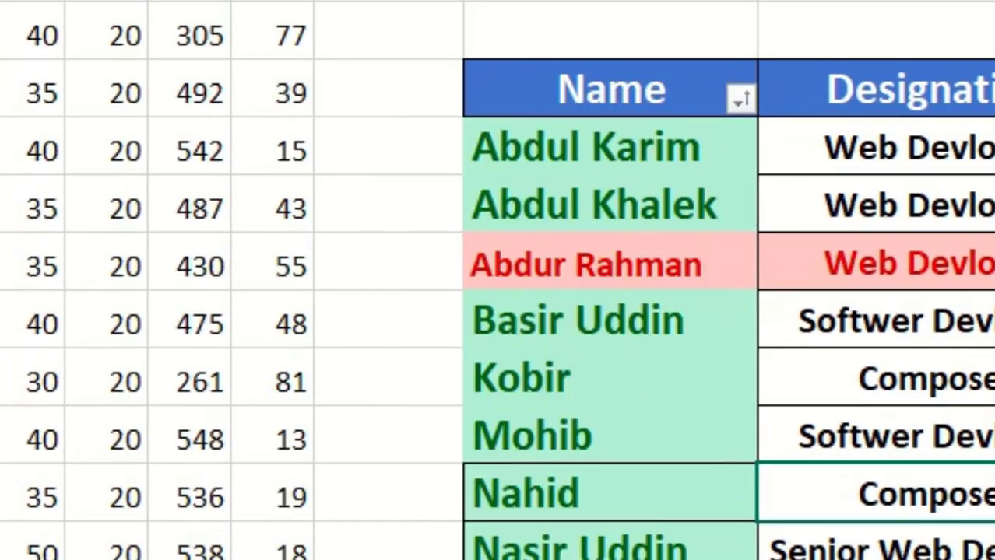
{"action": "scroll", "coordinate": [498, 280], "scroll_direction": "up", "scroll_amount": 1}
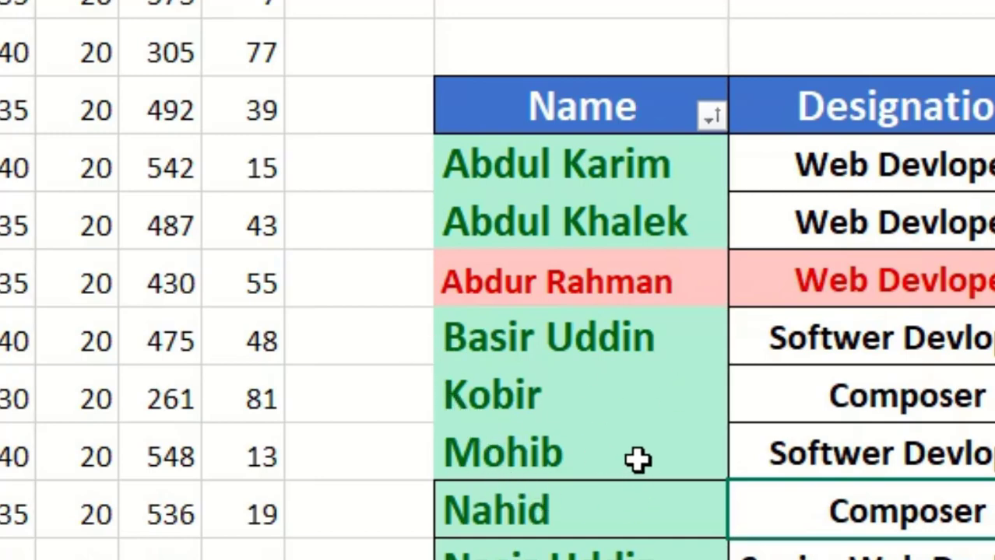
{"action": "scroll", "coordinate": [640, 436], "scroll_direction": "down", "scroll_amount": 1}
{"action": "scroll", "coordinate": [646, 424], "scroll_direction": "up", "scroll_amount": 1}
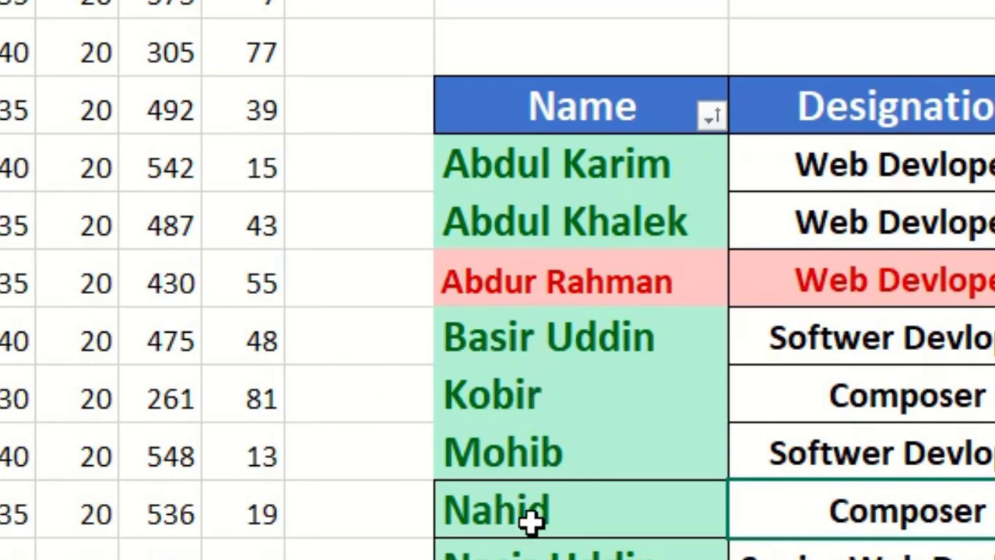
{"action": "scroll", "coordinate": [633, 471], "scroll_direction": "down", "scroll_amount": 3}
{"action": "scroll", "coordinate": [680, 506], "scroll_direction": "down", "scroll_amount": 1}
{"action": "scroll", "coordinate": [589, 420], "scroll_direction": "up", "scroll_amount": 3}
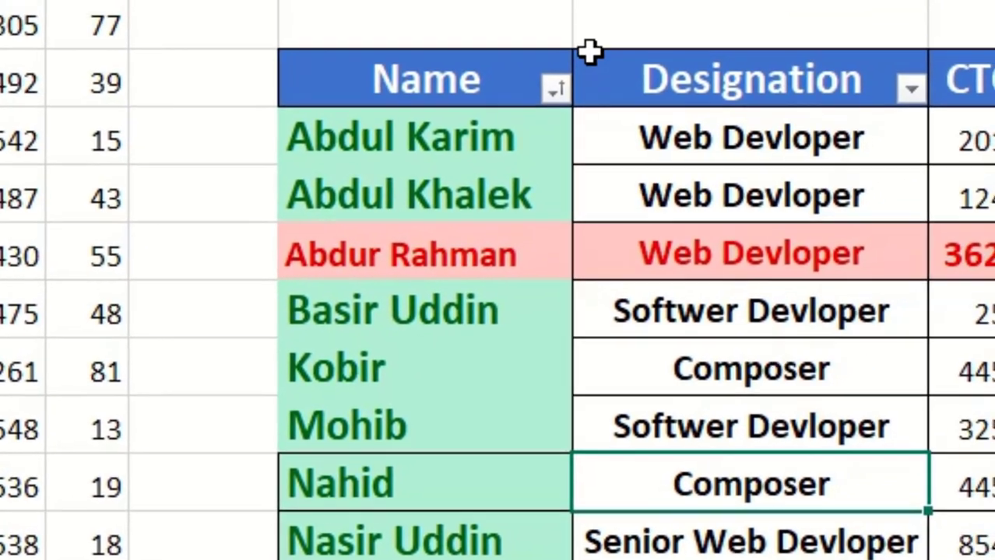
Step: Sort the employee table by Name from Z to A using the Name filter arrow
{"action": "left_click", "coordinate": [552, 90]}
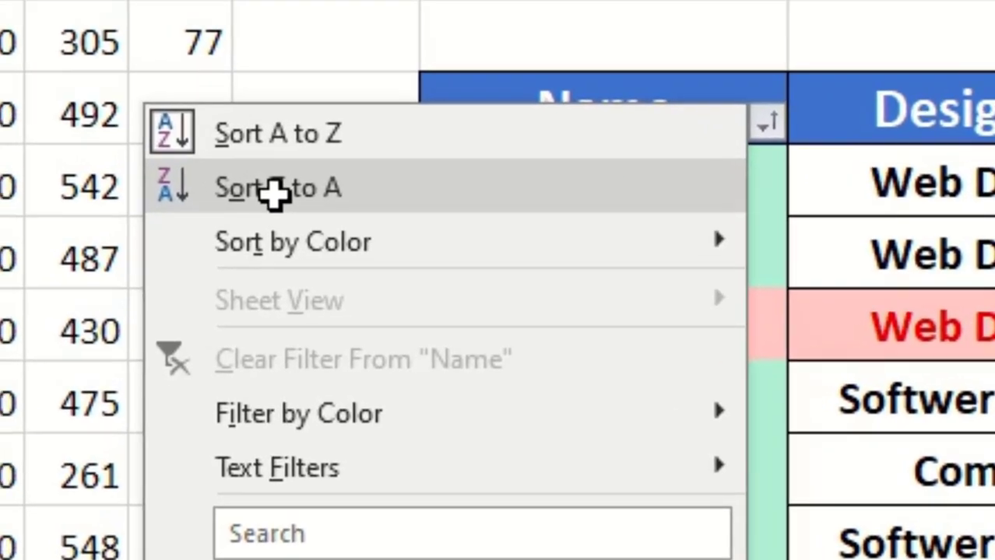
{"action": "left_click", "coordinate": [166, 148]}
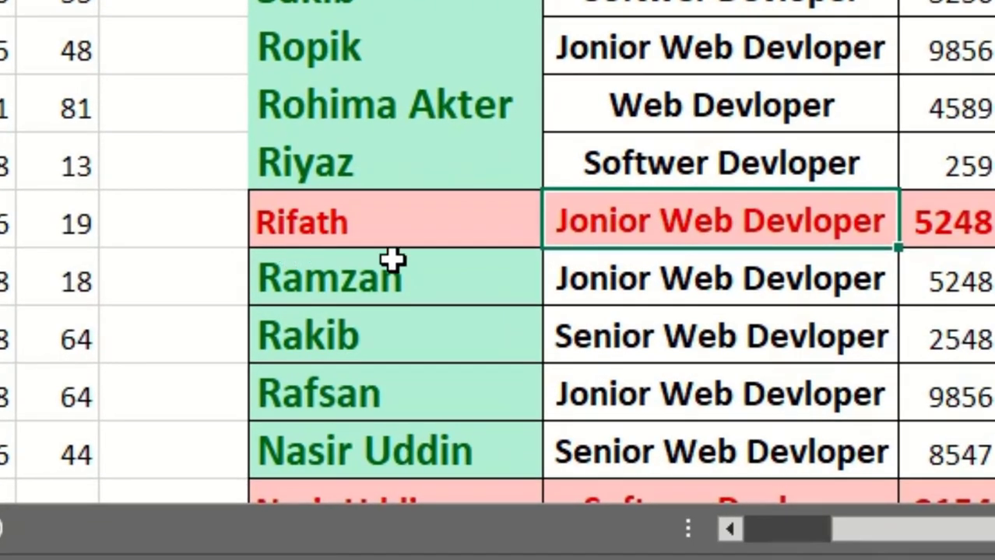
{"action": "scroll", "coordinate": [482, 238], "scroll_direction": "down", "scroll_amount": 1}
{"action": "scroll", "coordinate": [490, 164], "scroll_direction": "up", "scroll_amount": 2}
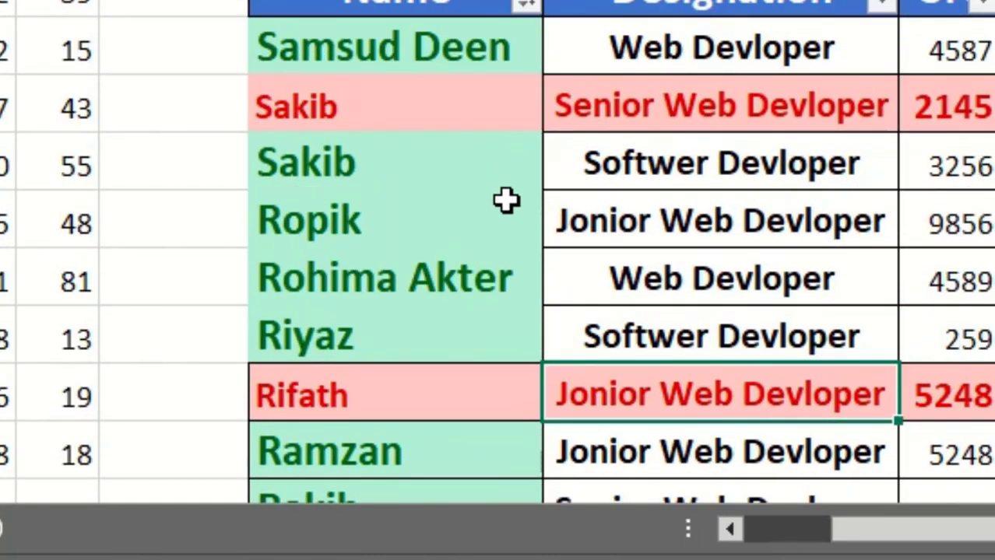
{"action": "scroll", "coordinate": [545, 250], "scroll_direction": "down", "scroll_amount": 4}
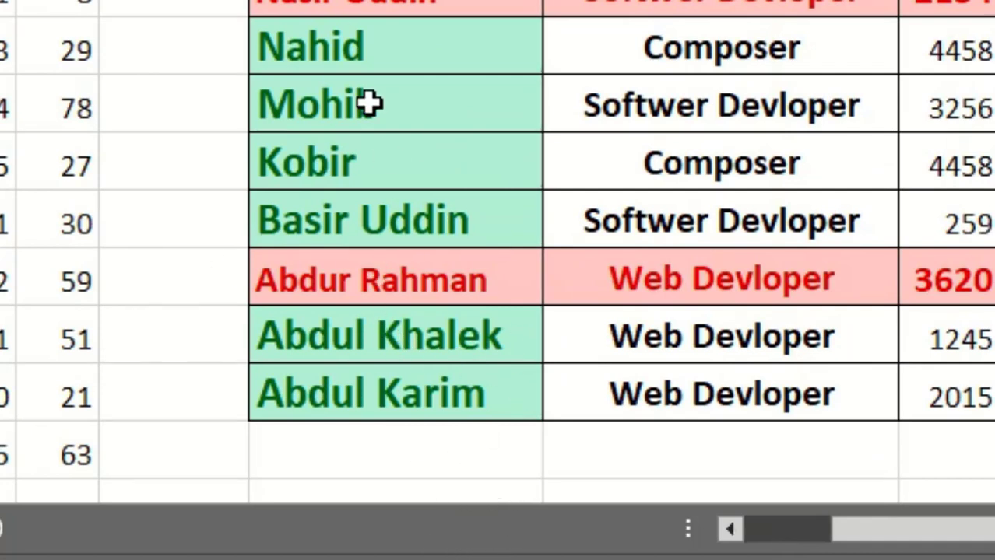
Step: Reopen the Name filter menu to show the green and pink Sort by Color options
{"action": "scroll", "coordinate": [367, 102], "scroll_direction": "up", "scroll_amount": 1}
{"action": "scroll", "coordinate": [455, 76], "scroll_direction": "up", "scroll_amount": 5}
{"action": "scroll", "coordinate": [493, 166], "scroll_direction": "down", "scroll_amount": 3}
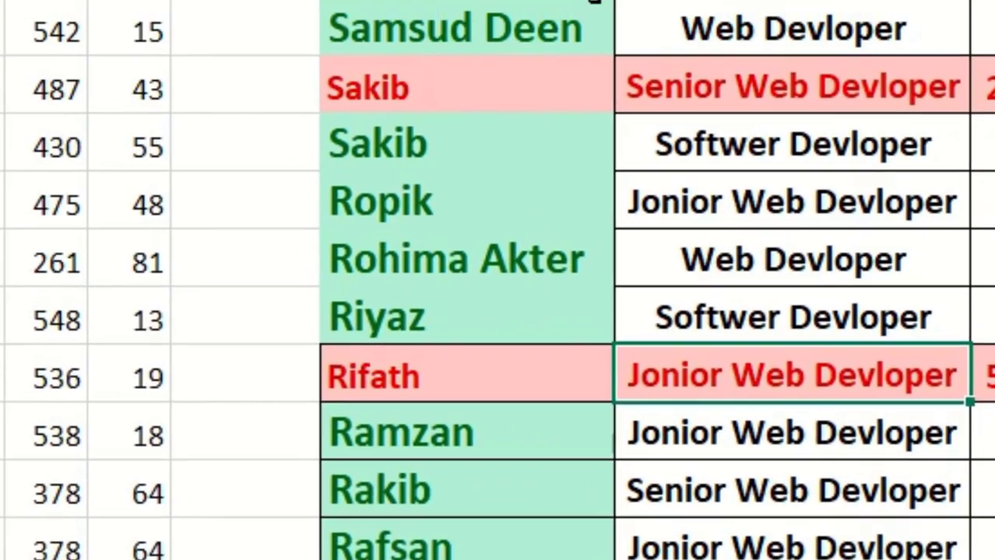
{"action": "scroll", "coordinate": [467, 234], "scroll_direction": "up", "scroll_amount": 1}
{"action": "left_click", "coordinate": [653, 98]}
{"action": "mouse_move", "coordinate": [369, 198]}
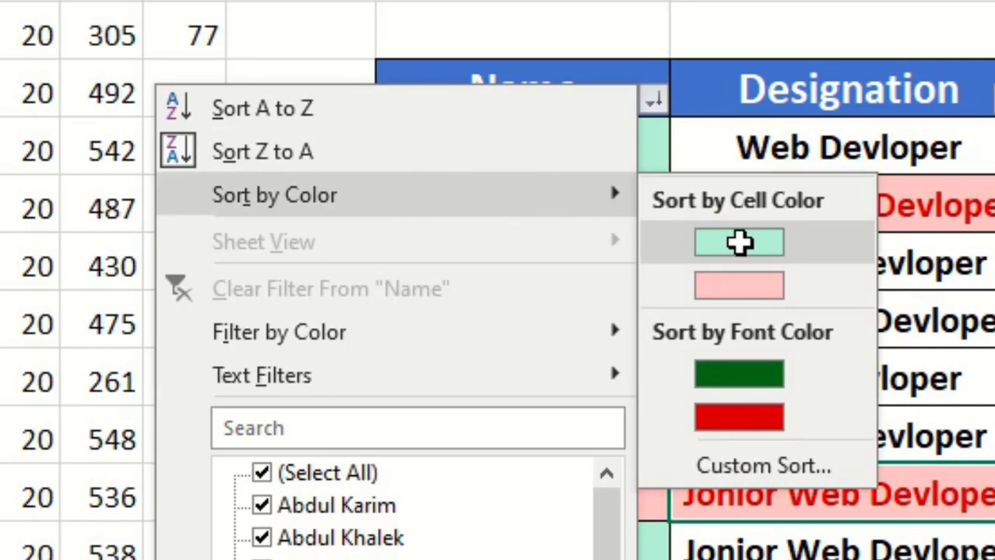
Step: Sort by the green Name cell fill so green rows lead, then scroll through the result
{"action": "left_click", "coordinate": [738, 242]}
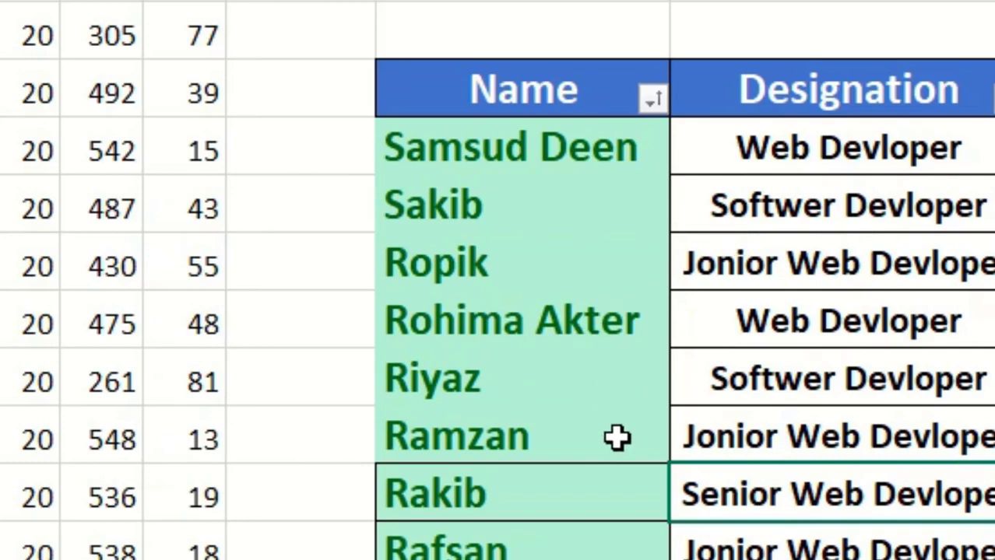
{"action": "scroll", "coordinate": [611, 374], "scroll_direction": "down", "scroll_amount": 5}
{"action": "scroll", "coordinate": [630, 358], "scroll_direction": "up", "scroll_amount": 10}
{"action": "scroll", "coordinate": [643, 340], "scroll_direction": "down", "scroll_amount": 2}
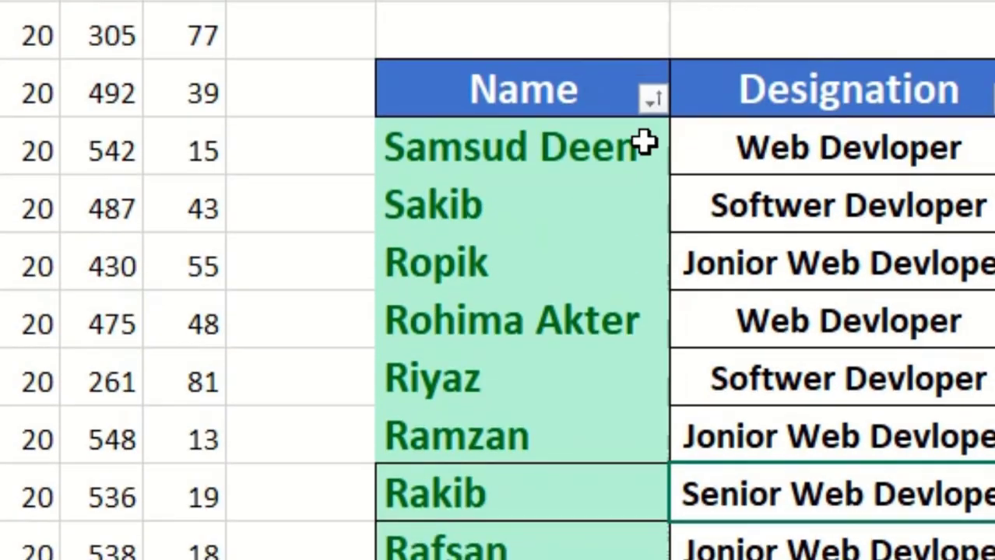
{"action": "scroll", "coordinate": [660, 460], "scroll_direction": "down", "scroll_amount": 1}
{"action": "scroll", "coordinate": [659, 459], "scroll_direction": "down", "scroll_amount": 1}
{"action": "scroll", "coordinate": [659, 460], "scroll_direction": "down", "scroll_amount": 3}
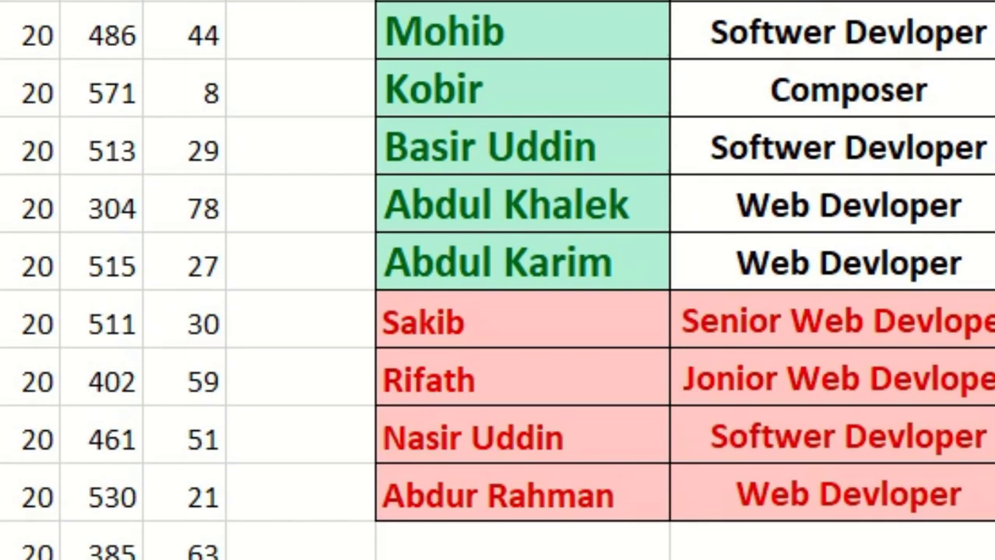
{"action": "scroll", "coordinate": [887, 529], "scroll_direction": "up", "scroll_amount": 2}
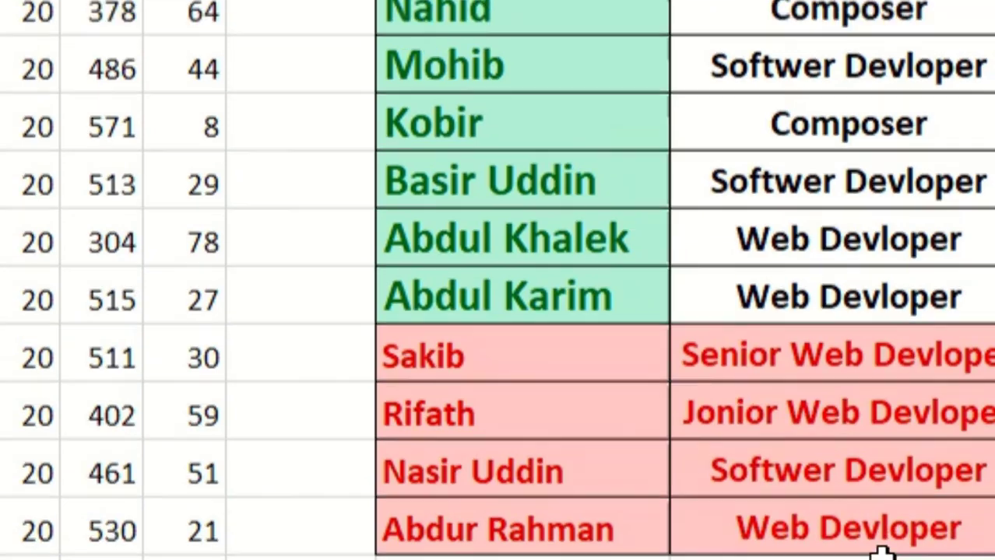
{"action": "scroll", "coordinate": [716, 363], "scroll_direction": "up", "scroll_amount": 3}
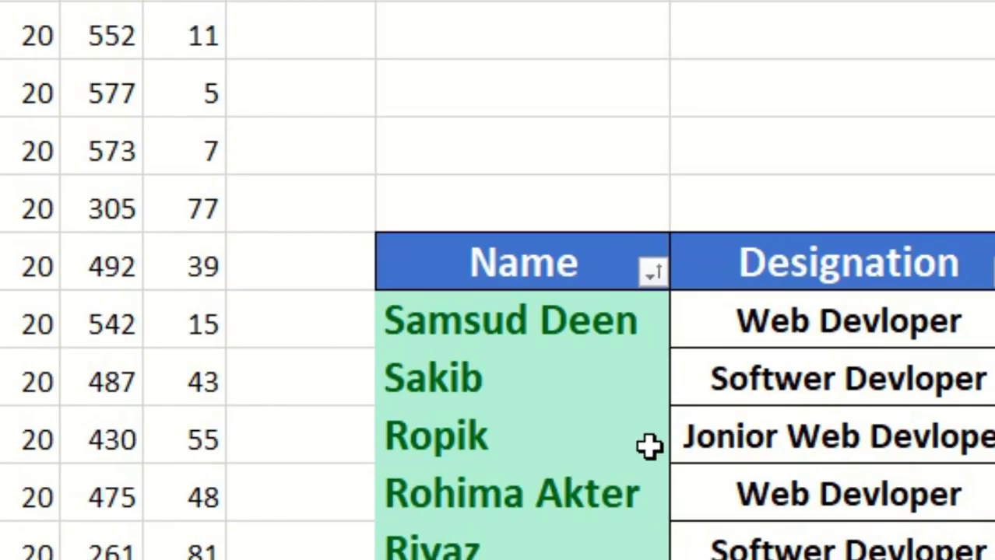
Step: Sort by the pink Name cell fill so pink rows with red names move to the top
{"action": "left_click", "coordinate": [655, 274]}
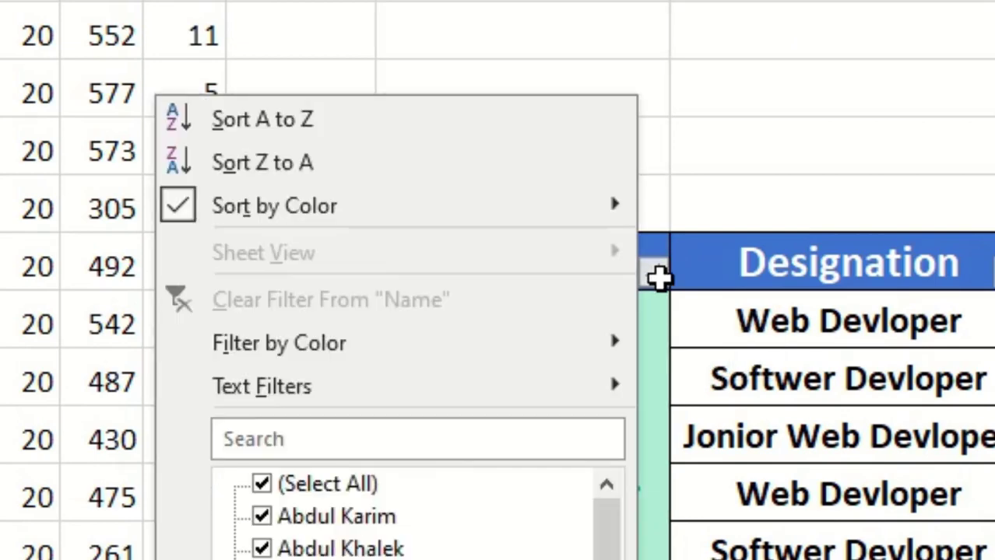
{"action": "mouse_move", "coordinate": [493, 208]}
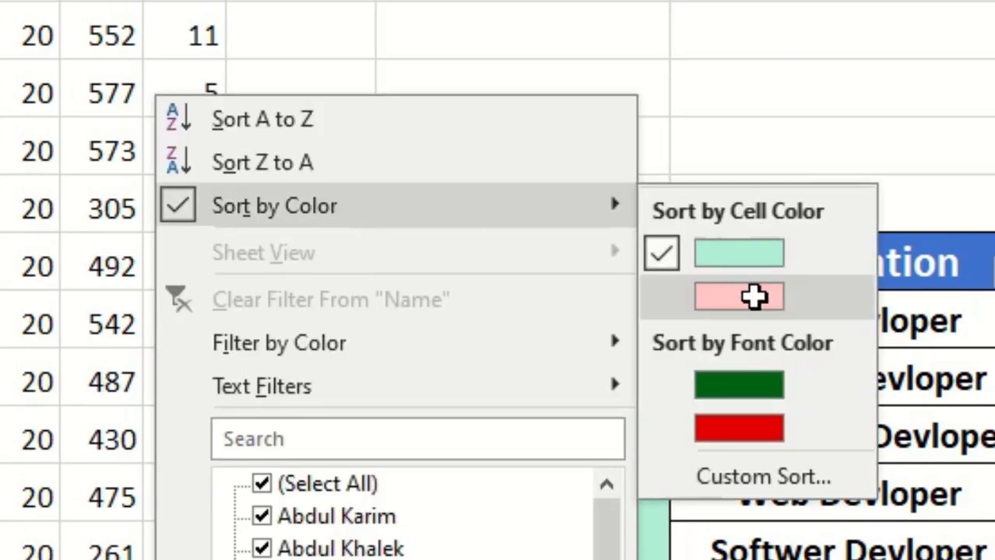
{"action": "left_click", "coordinate": [747, 296]}
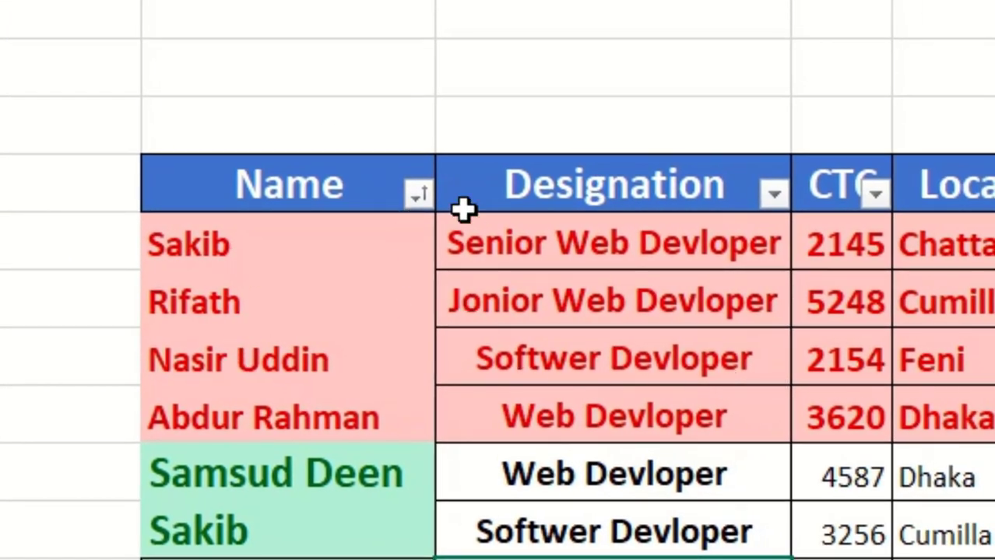
{"action": "left_click", "coordinate": [418, 194]}
{"action": "mouse_move", "coordinate": [23, 127]}
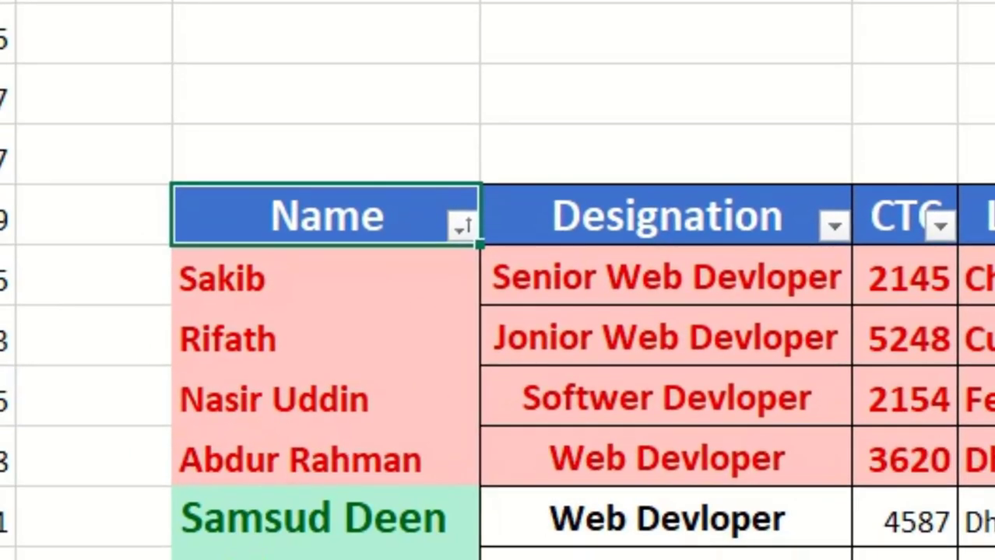
{"action": "left_click", "coordinate": [461, 225]}
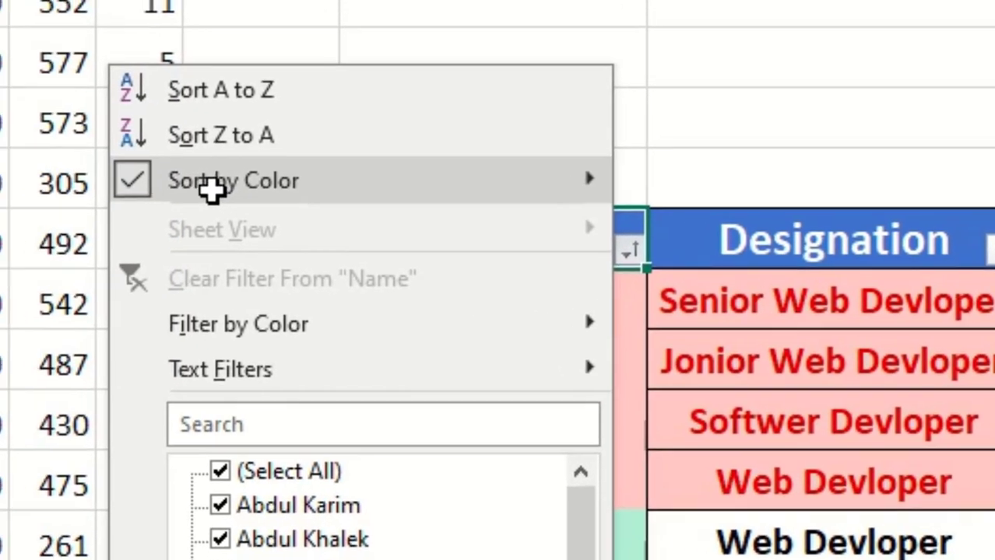
{"action": "mouse_move", "coordinate": [77, 158]}
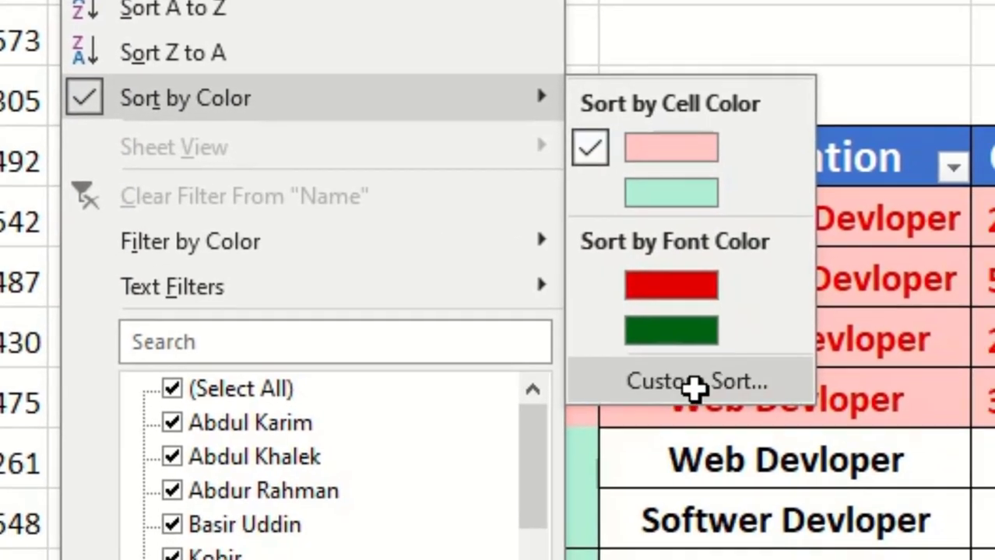
{"action": "left_click", "coordinate": [695, 383]}
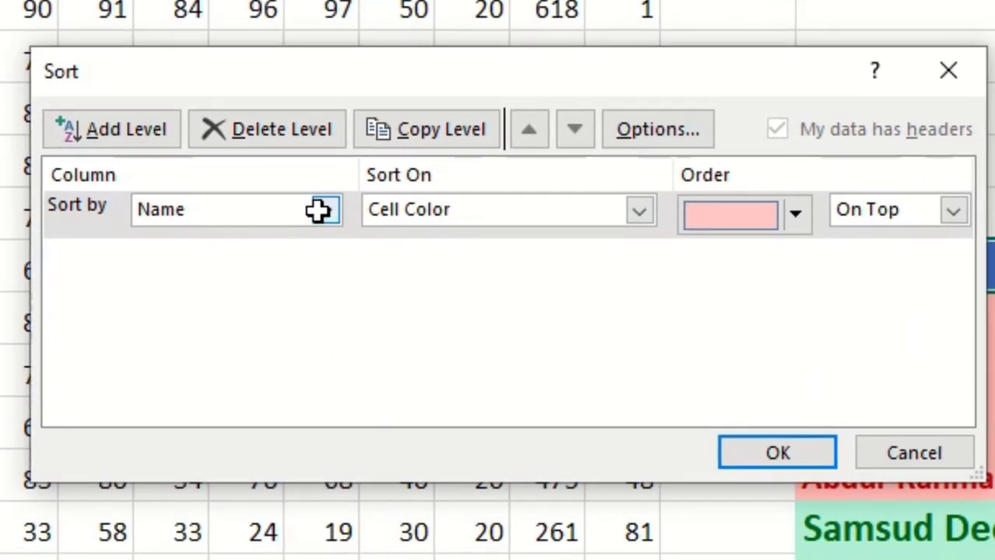
{"action": "left_click", "coordinate": [318, 210]}
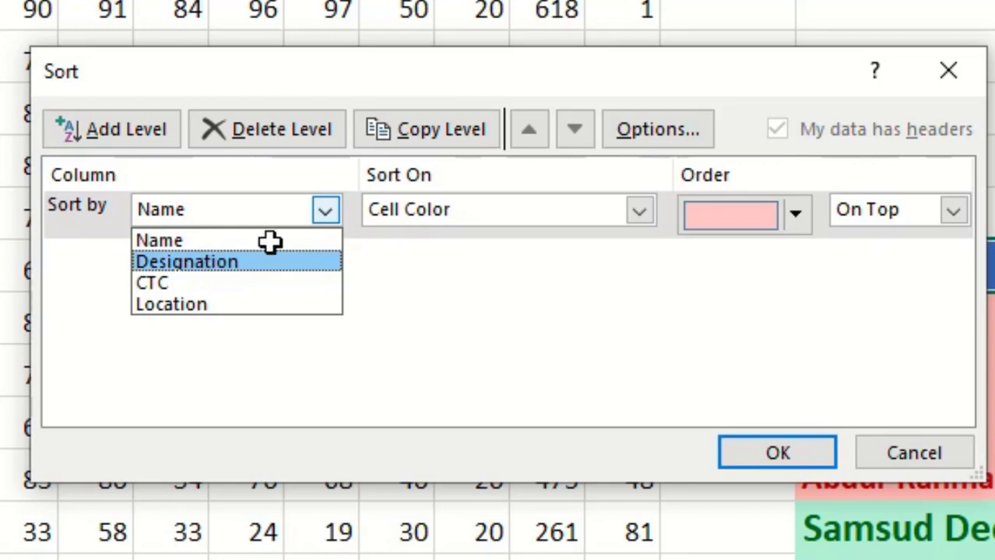
{"action": "left_click", "coordinate": [597, 74]}
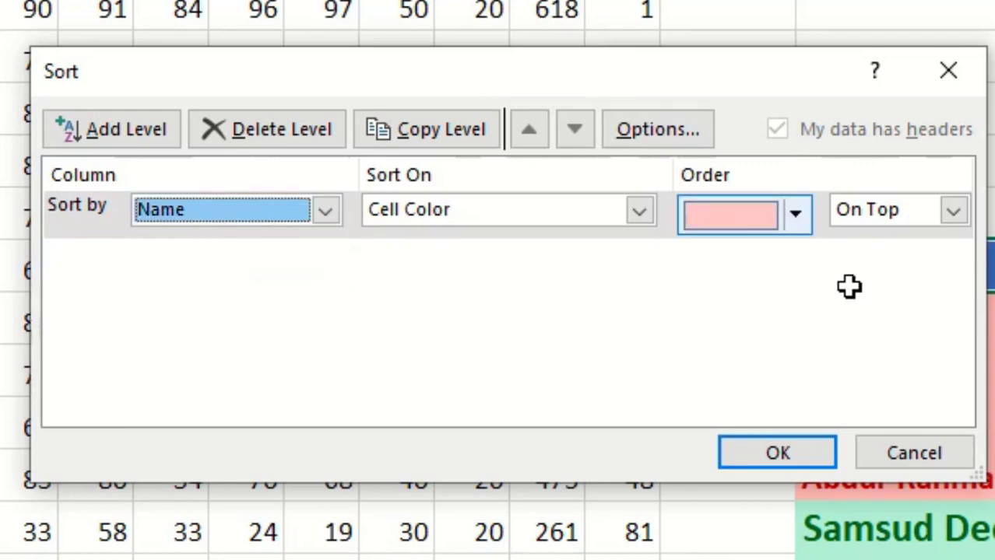
{"action": "left_click", "coordinate": [941, 66]}
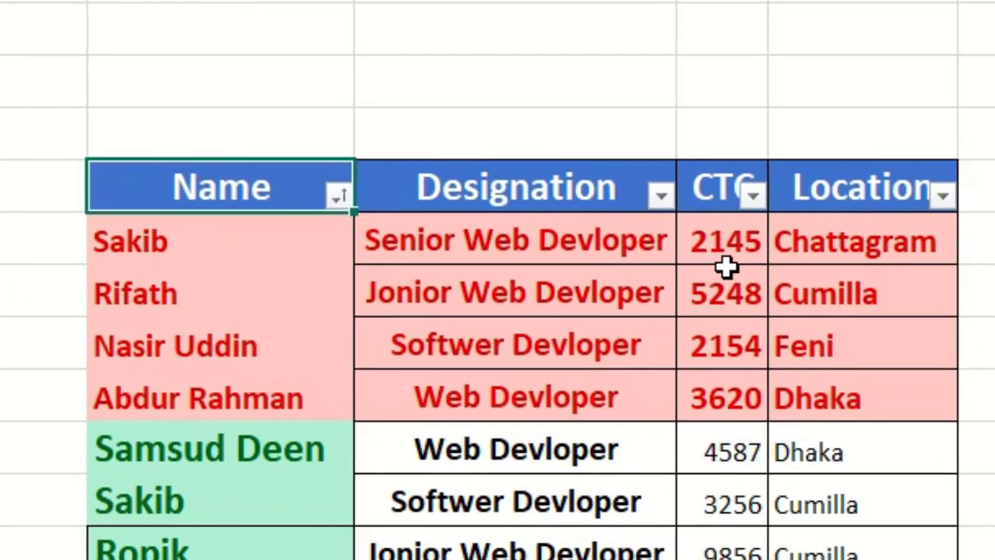
Step: Open Custom Sort from the Name filter menu and set a Name level sorted on Cell Color
{"action": "left_click", "coordinate": [338, 194]}
{"action": "mouse_move", "coordinate": [360, 165]}
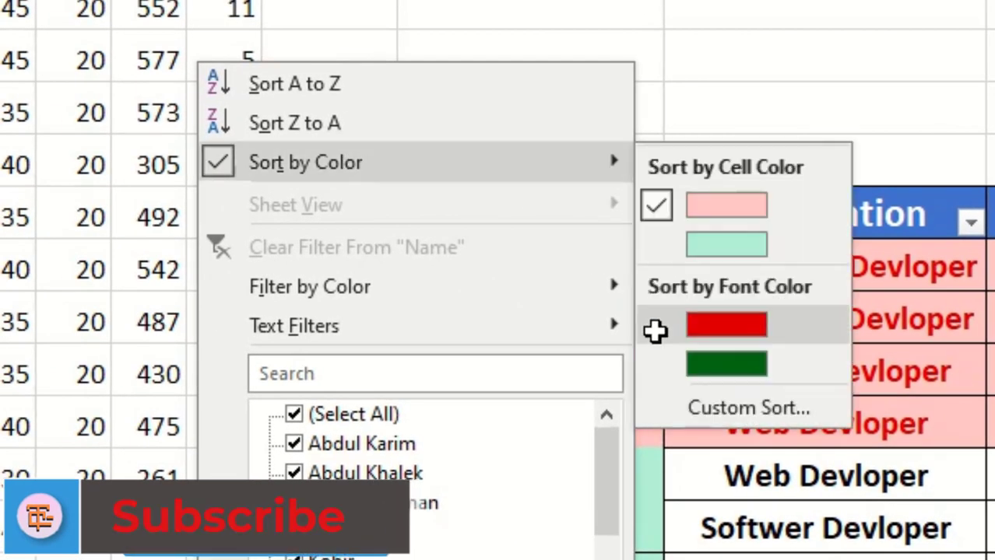
{"action": "left_click", "coordinate": [682, 396]}
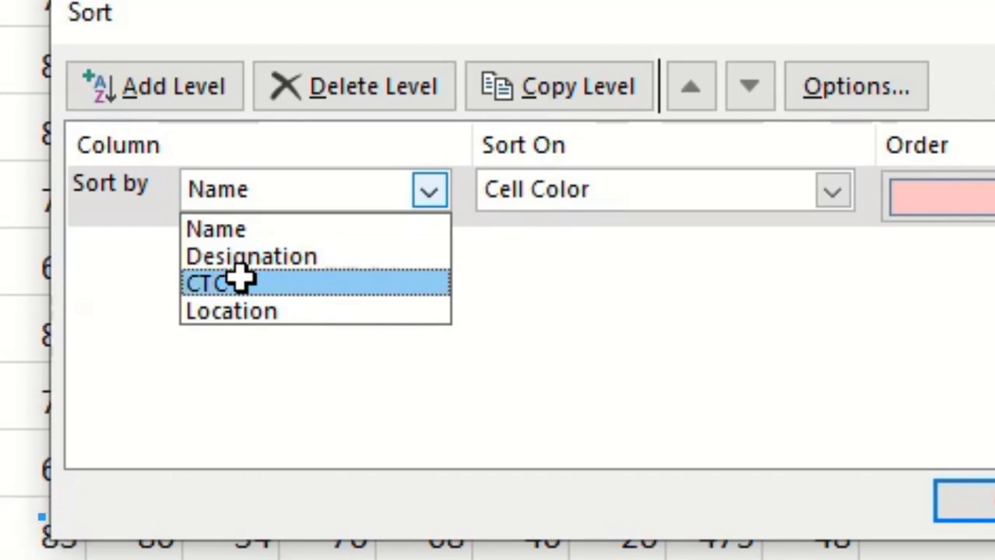
{"action": "left_click", "coordinate": [221, 229]}
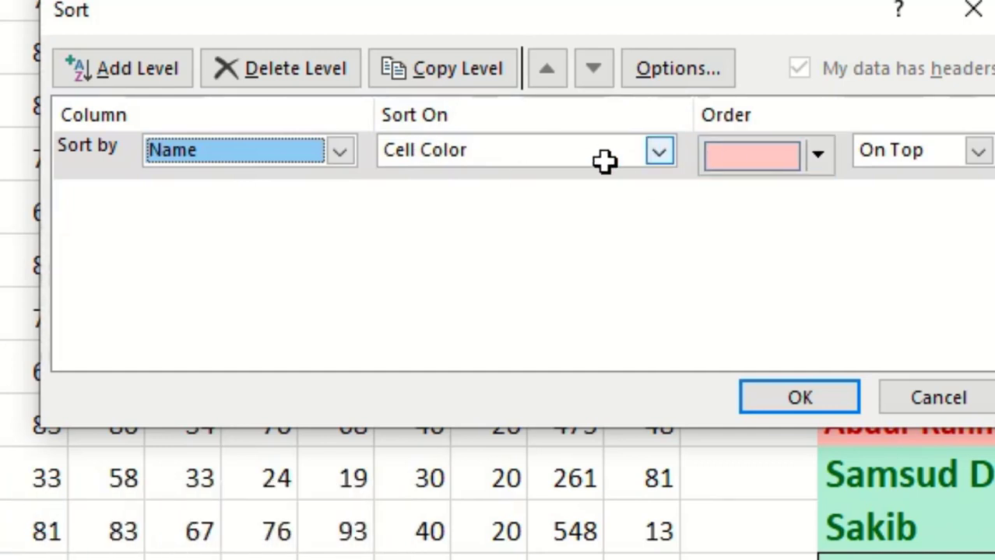
{"action": "left_click", "coordinate": [659, 152]}
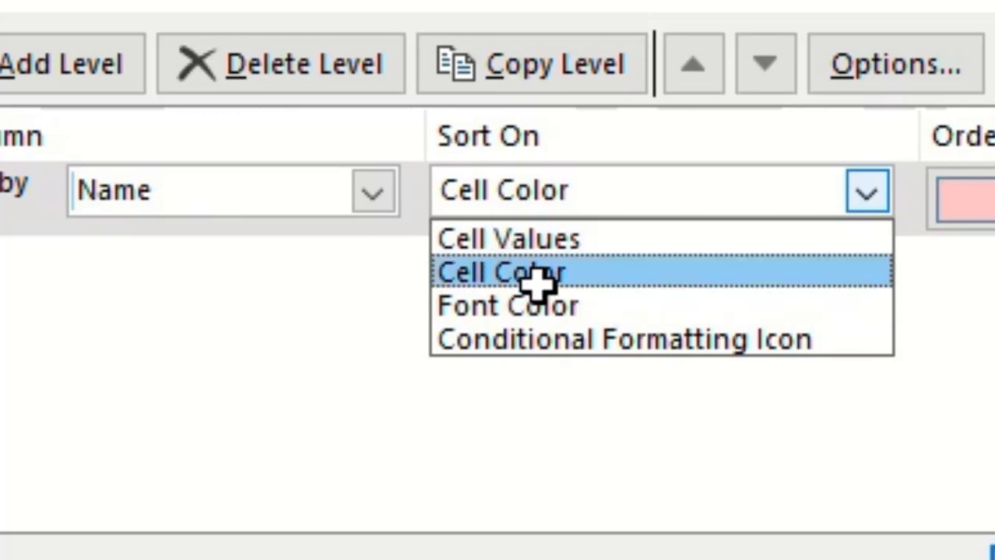
Step: Set the Name sort level's colour to the green swatch, positioned On Top
{"action": "left_click", "coordinate": [535, 278]}
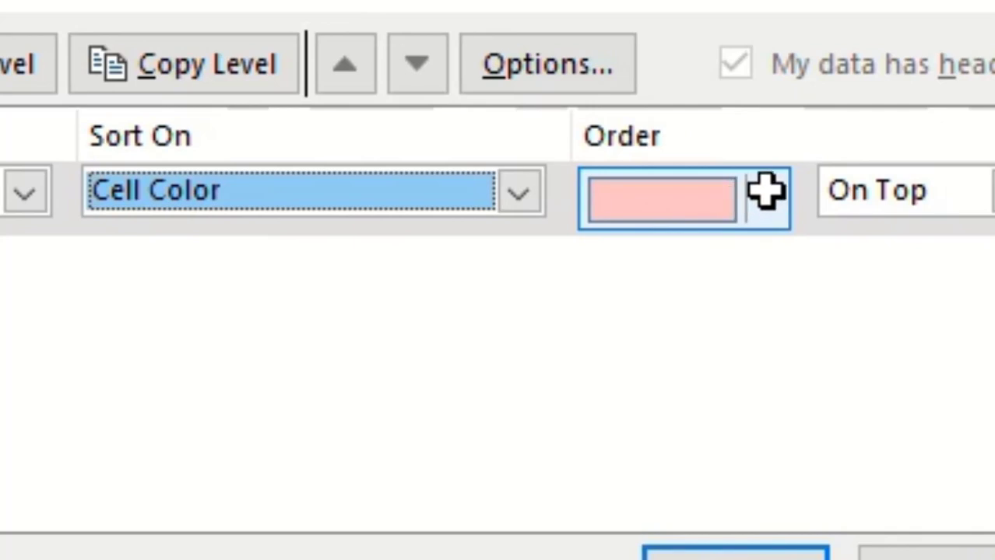
{"action": "left_click", "coordinate": [773, 194]}
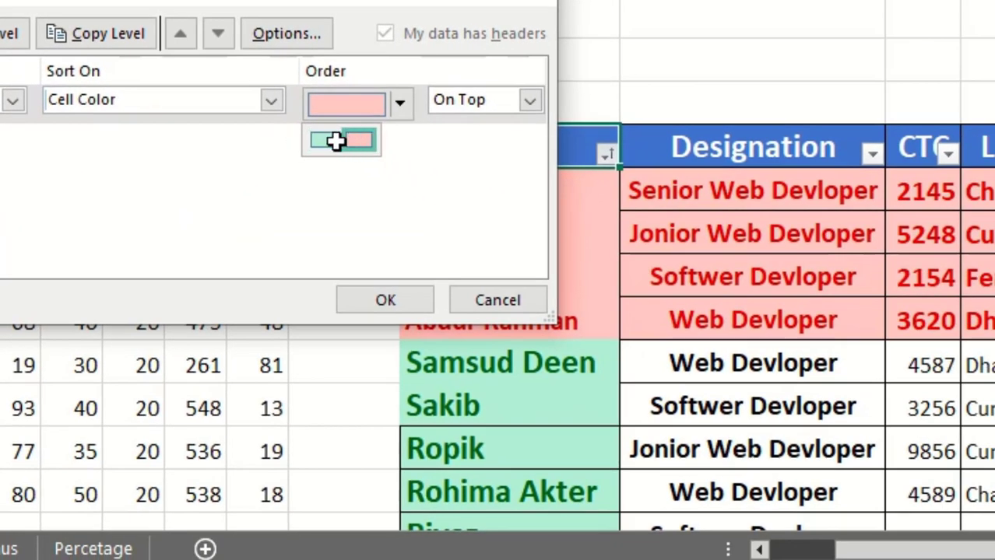
{"action": "left_click", "coordinate": [325, 139]}
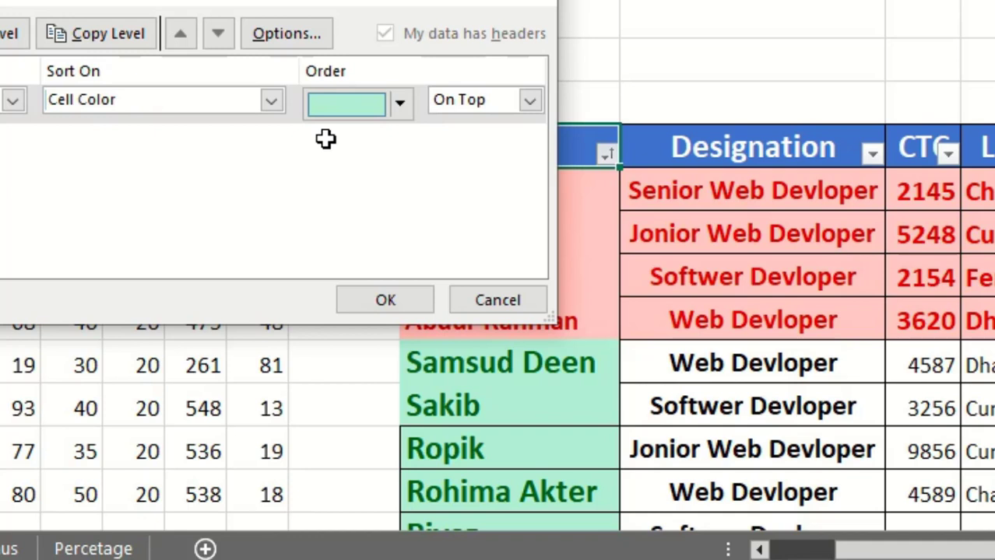
{"action": "left_click", "coordinate": [400, 101]}
{"action": "left_click", "coordinate": [366, 140]}
{"action": "left_click", "coordinate": [399, 101]}
{"action": "left_click", "coordinate": [335, 142]}
{"action": "left_click", "coordinate": [531, 105]}
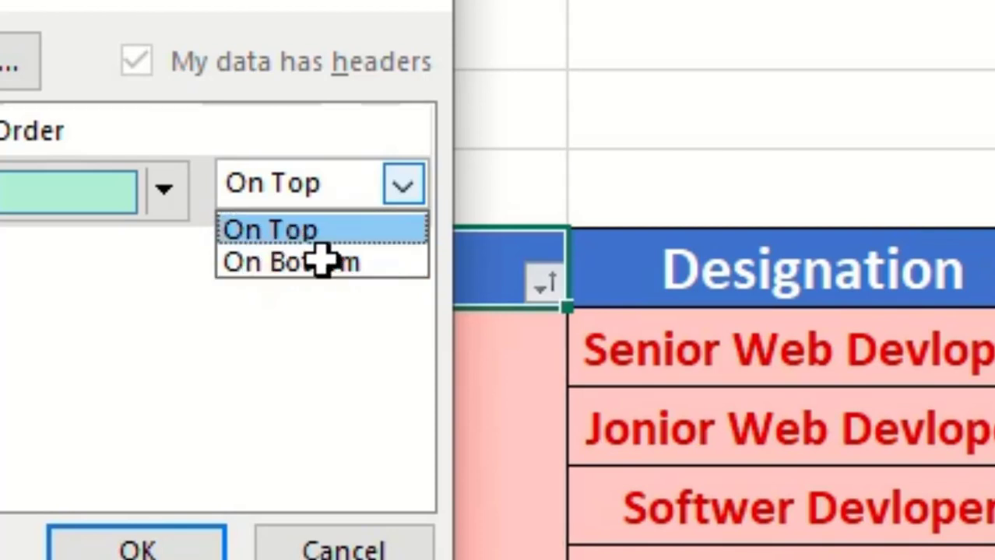
{"action": "left_click", "coordinate": [278, 263]}
{"action": "left_click", "coordinate": [528, 101]}
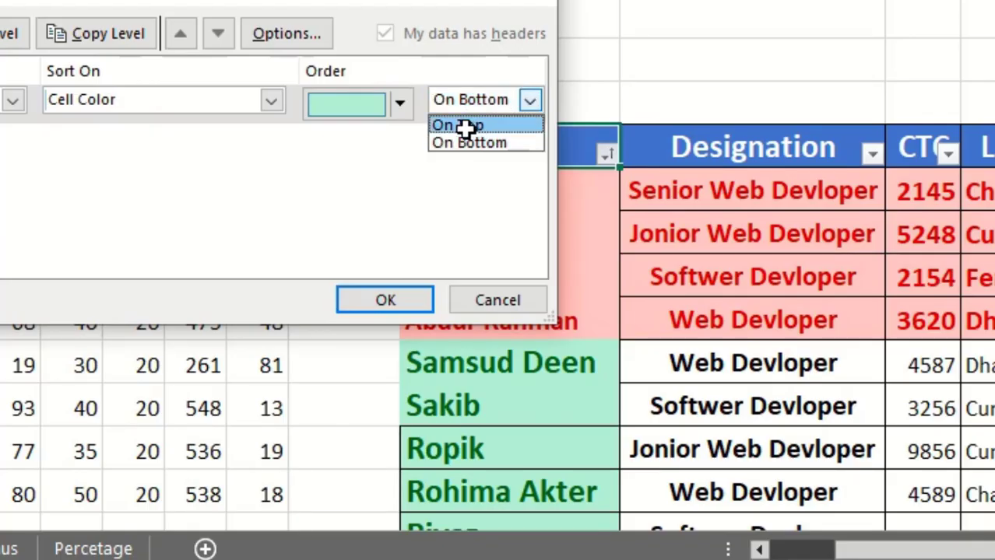
{"action": "left_click", "coordinate": [524, 125]}
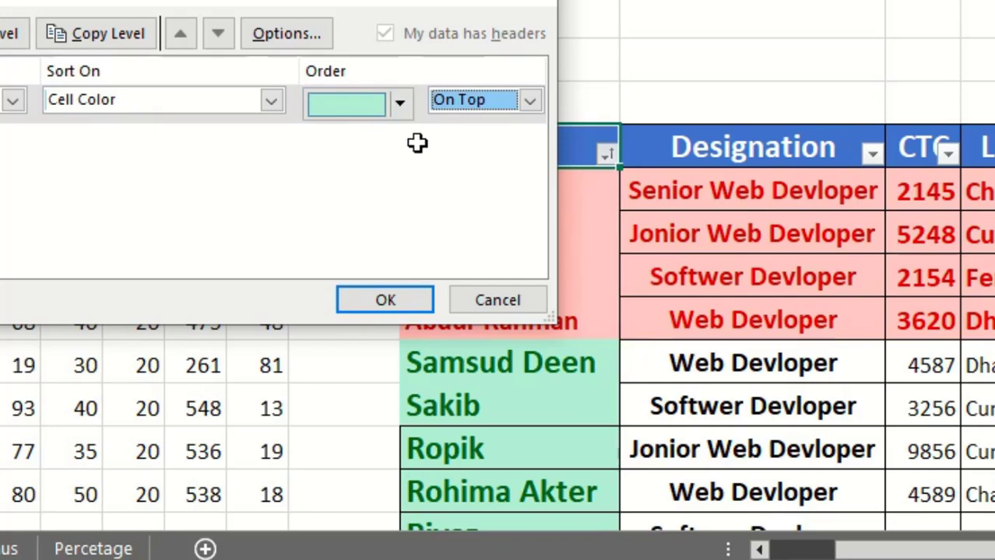
Step: Apply the green On Top colour sort, then reopen Custom Sort and cancel it unchanged
{"action": "left_click", "coordinate": [400, 302]}
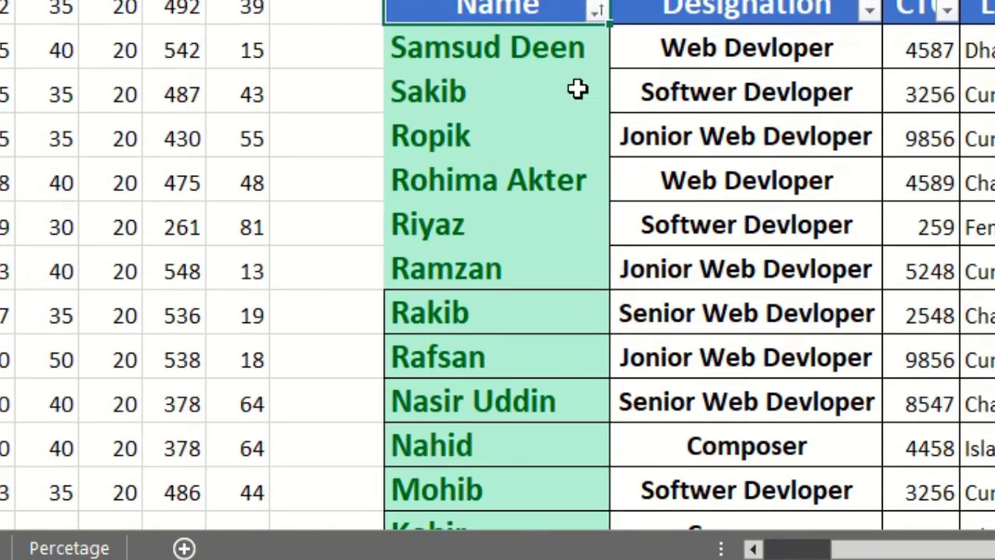
{"action": "left_click", "coordinate": [597, 10]}
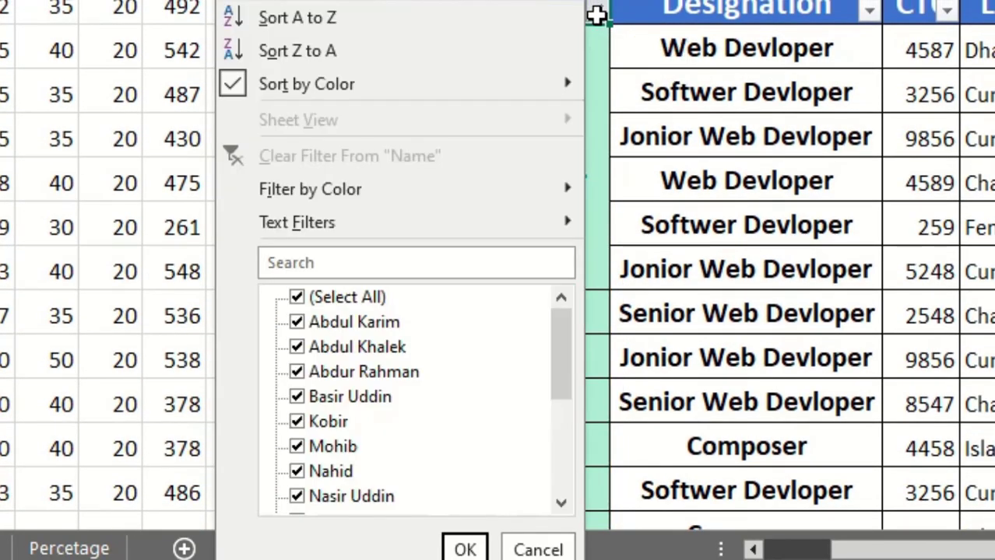
{"action": "mouse_move", "coordinate": [421, 96]}
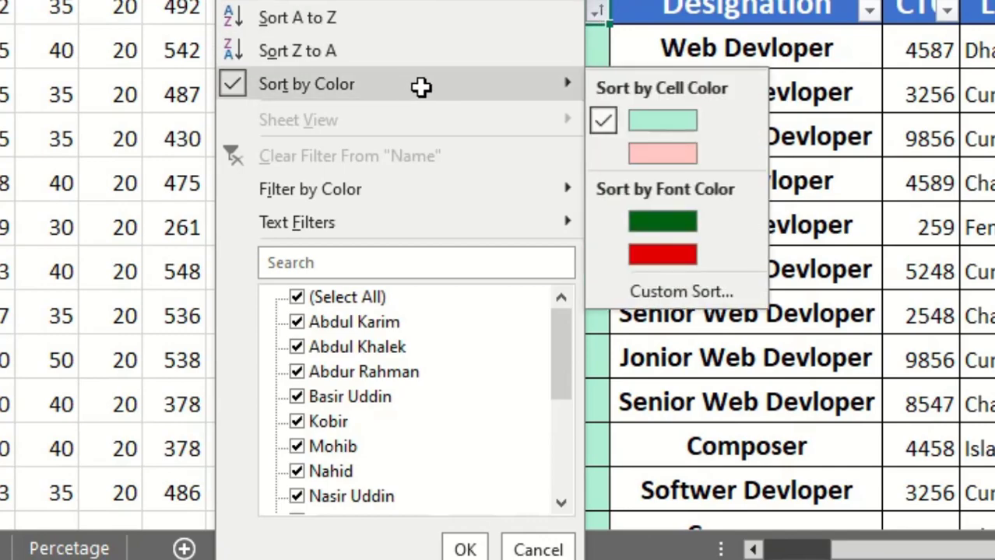
{"action": "left_click", "coordinate": [652, 288]}
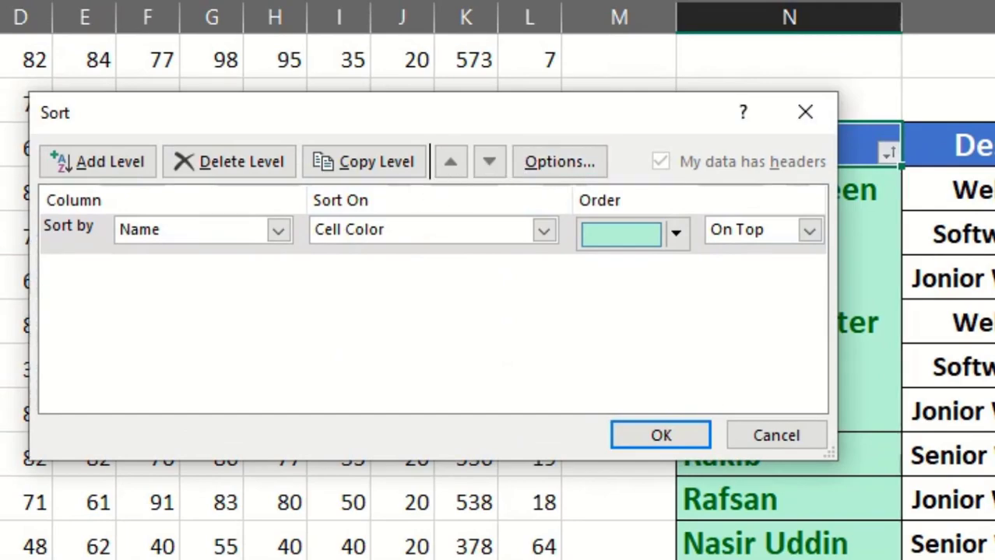
{"action": "left_click", "coordinate": [805, 112]}
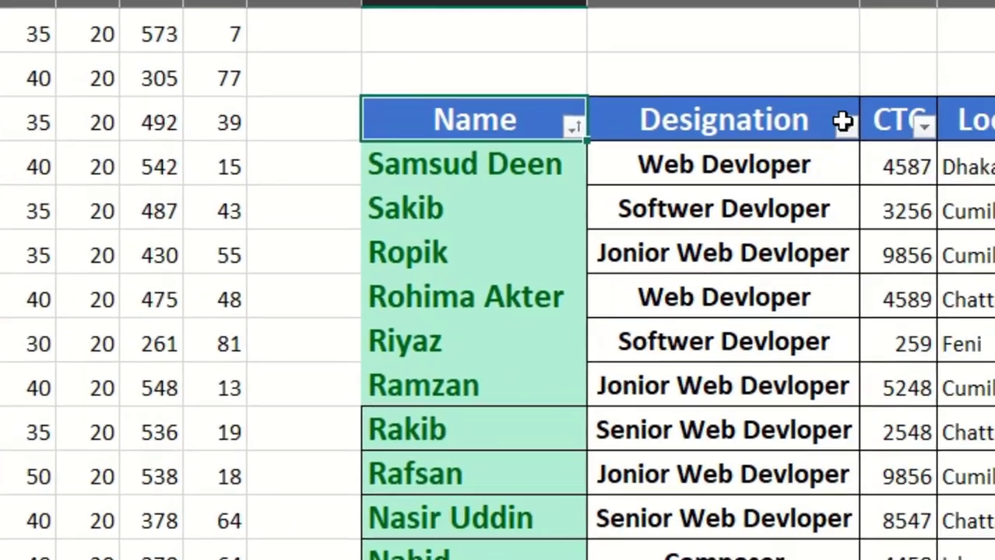
{"action": "left_click", "coordinate": [794, 123]}
Step: Clear the existing colour sort with Data > Clear, then select the Designation header cell
{"action": "left_click", "coordinate": [673, 93]}
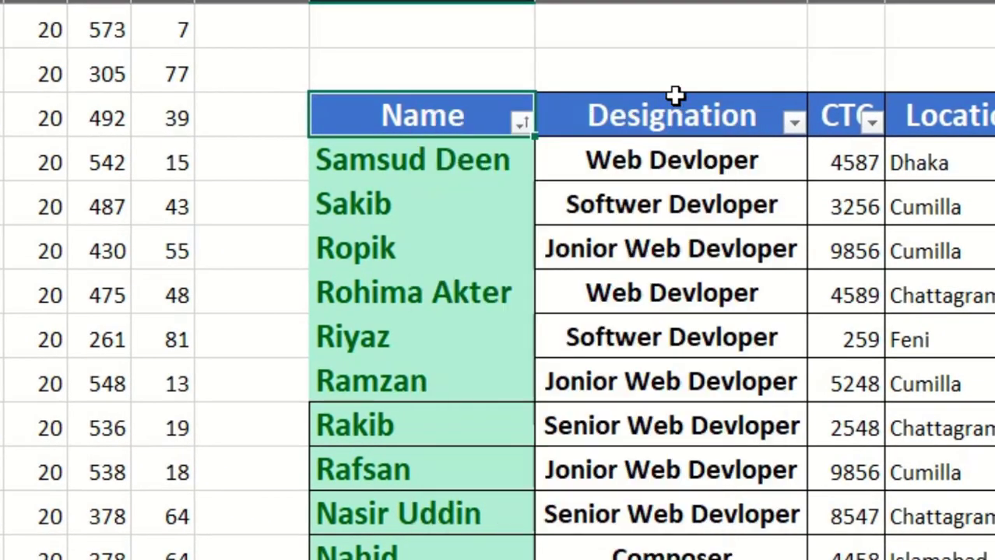
{"action": "left_click", "coordinate": [683, 106]}
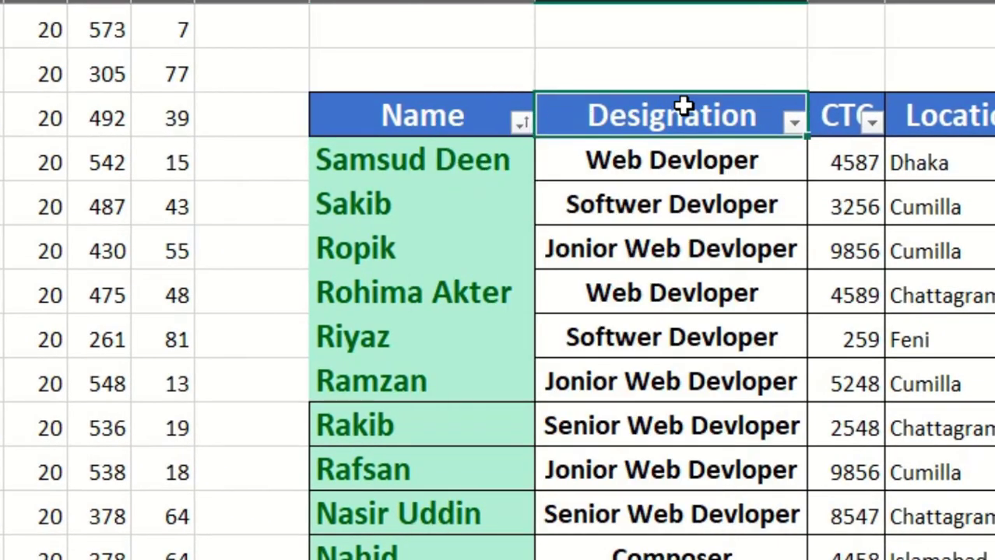
{"action": "left_click", "coordinate": [521, 122]}
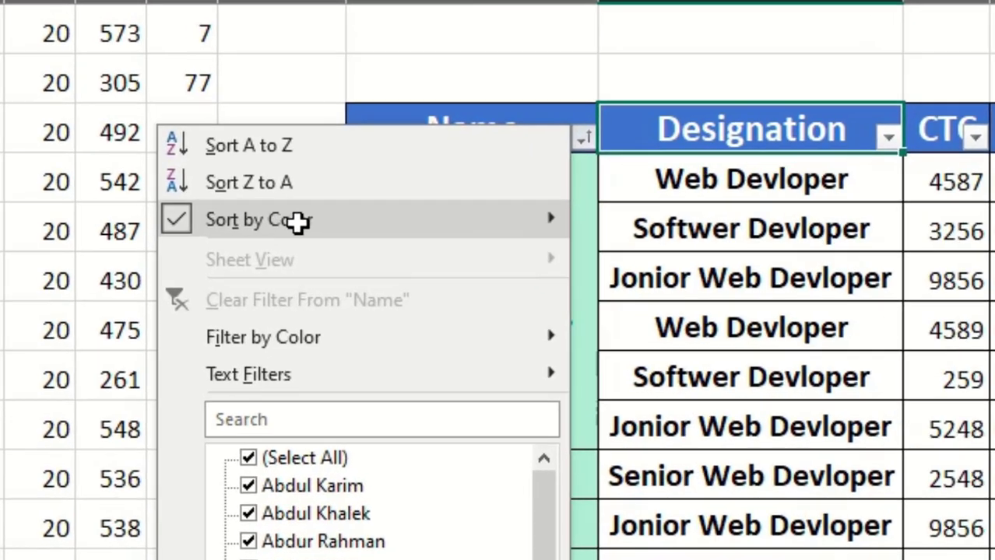
{"action": "mouse_move", "coordinate": [285, 196]}
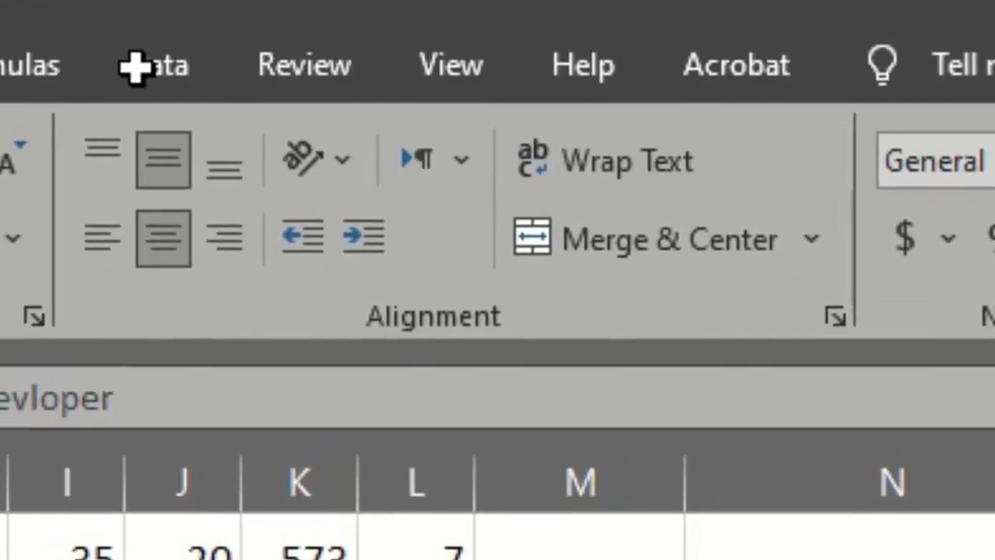
{"action": "left_click", "coordinate": [165, 154]}
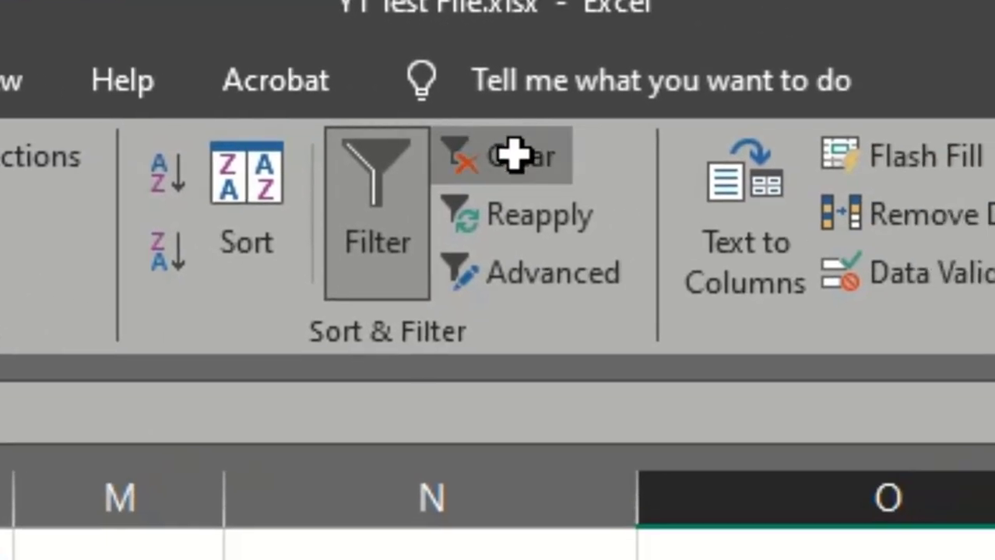
{"action": "left_click", "coordinate": [513, 156]}
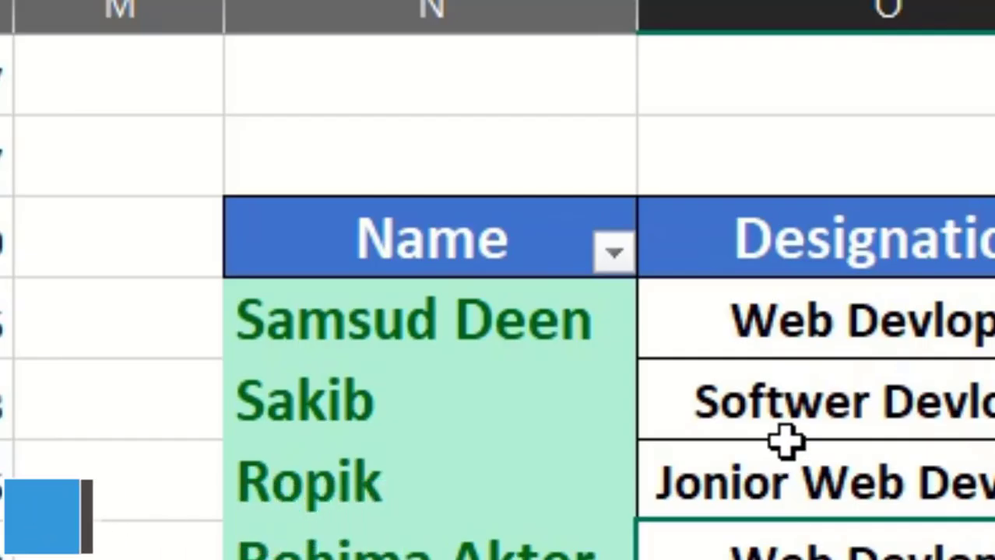
{"action": "left_click_drag", "start_coordinate": [786, 444], "coordinate": [885, 369]}
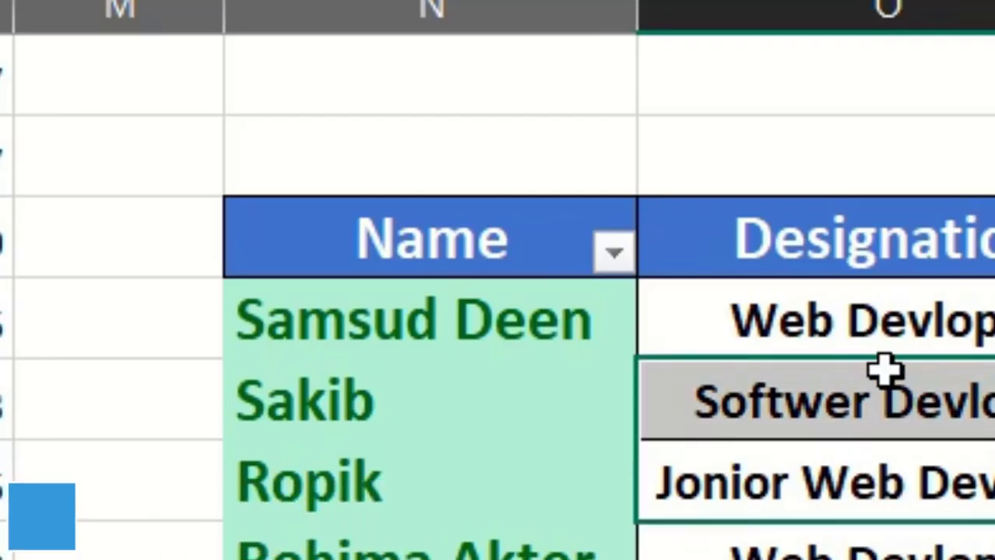
{"action": "left_click", "coordinate": [700, 231]}
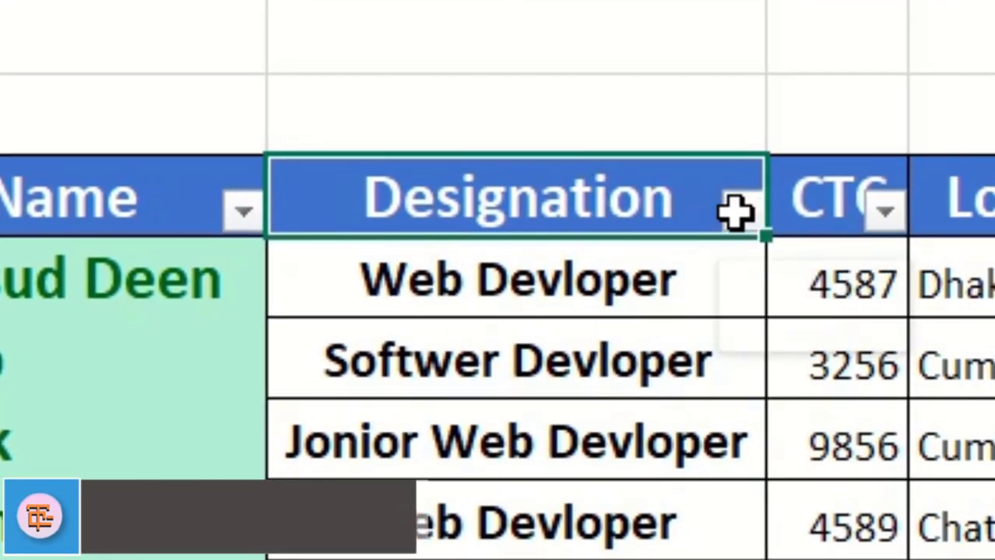
Step: In Custom Sort, sort by Designation with a Custom List order and choose NEW LIST
{"action": "left_click", "coordinate": [737, 210]}
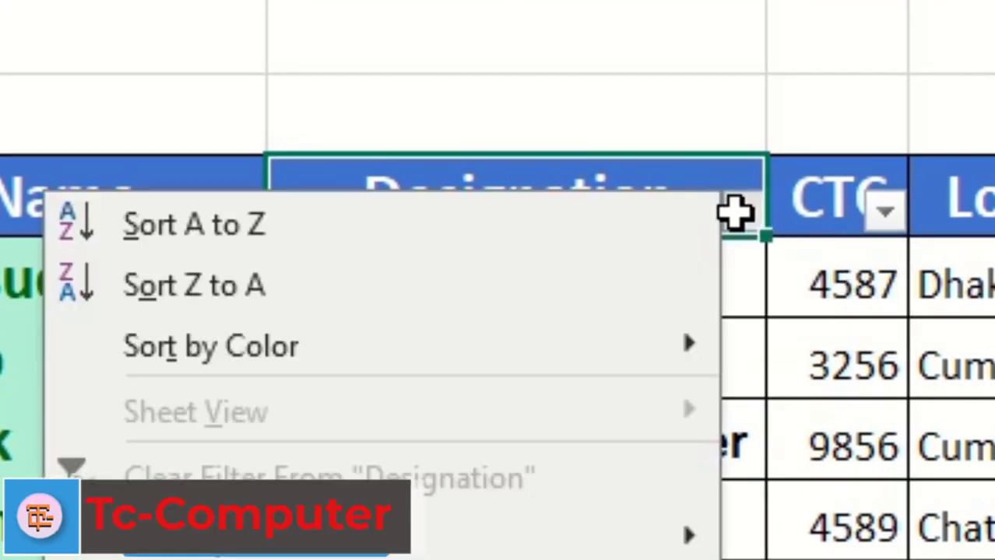
{"action": "mouse_move", "coordinate": [379, 335]}
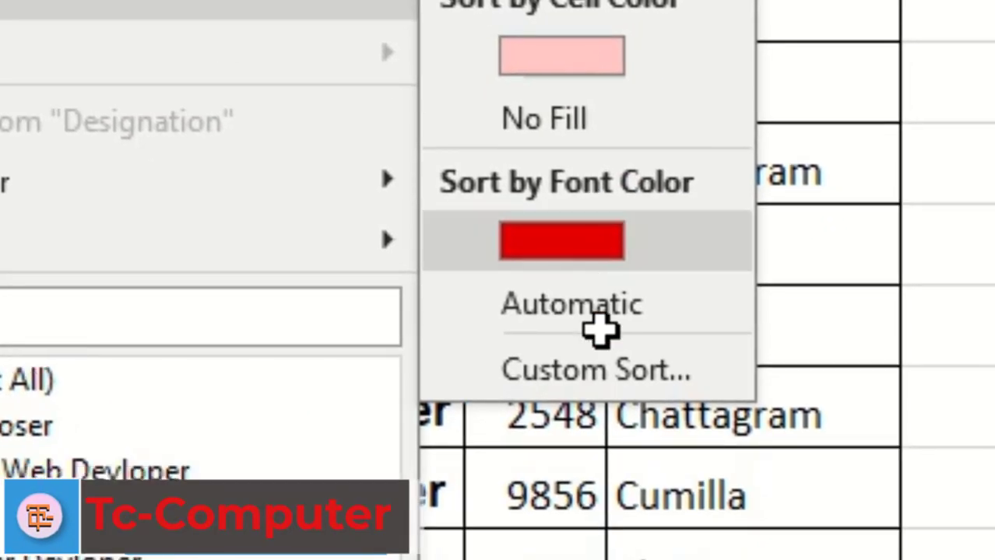
{"action": "left_click", "coordinate": [598, 372]}
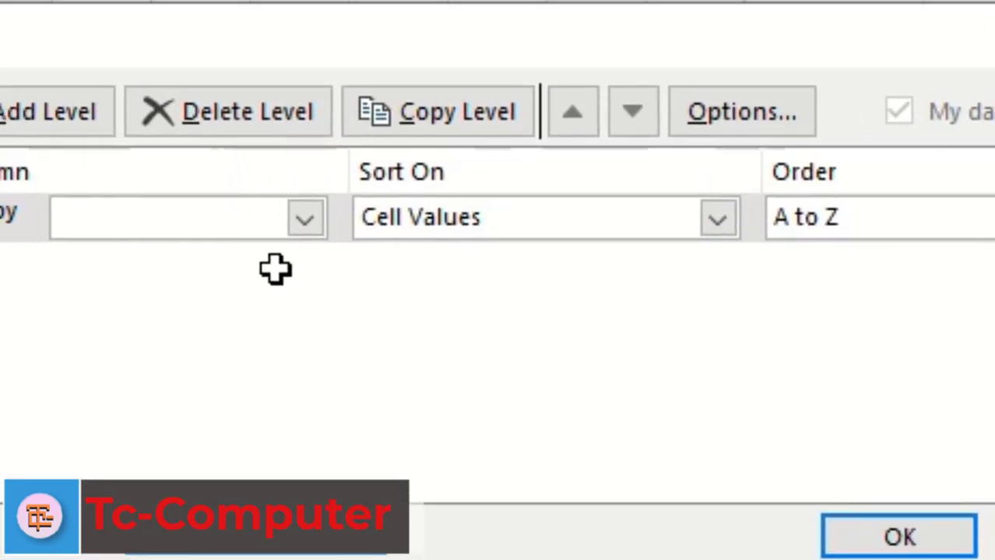
{"action": "left_click", "coordinate": [310, 222]}
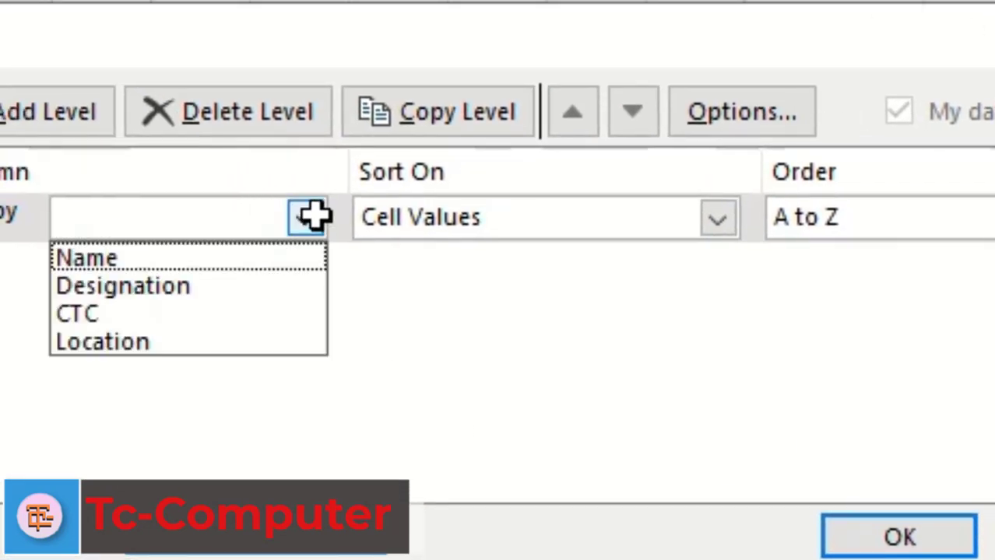
{"action": "left_click", "coordinate": [160, 288]}
{"action": "left_click", "coordinate": [854, 206]}
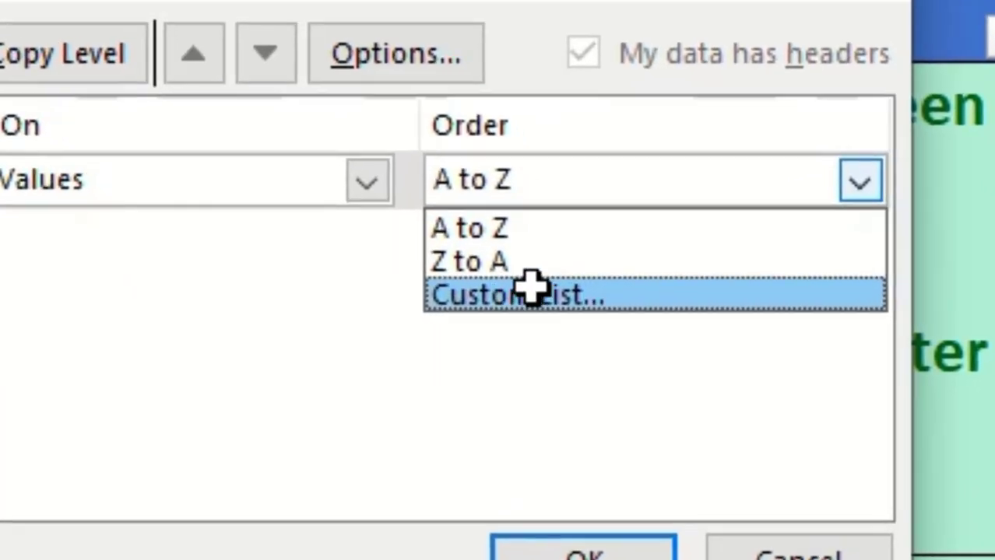
{"action": "left_click", "coordinate": [585, 304]}
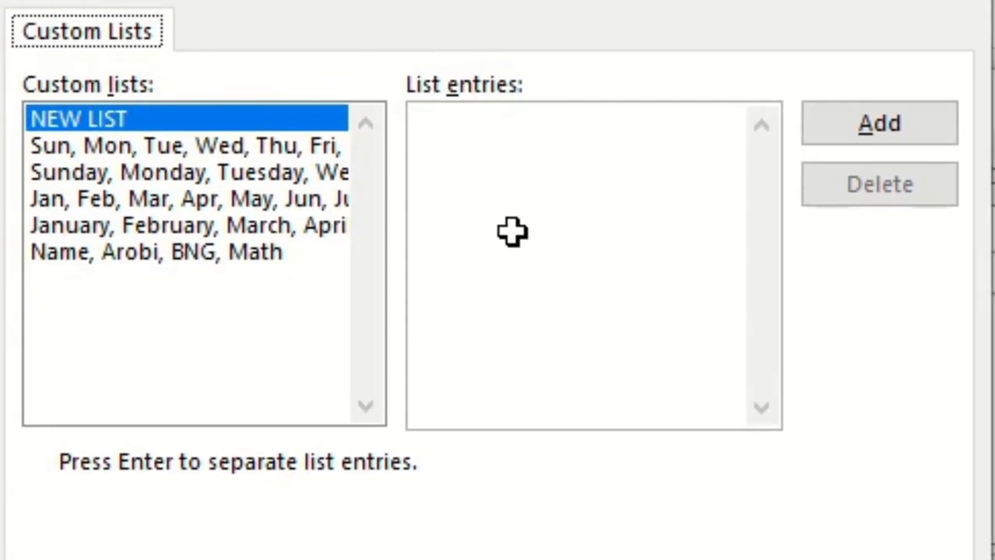
{"action": "left_click", "coordinate": [512, 231]}
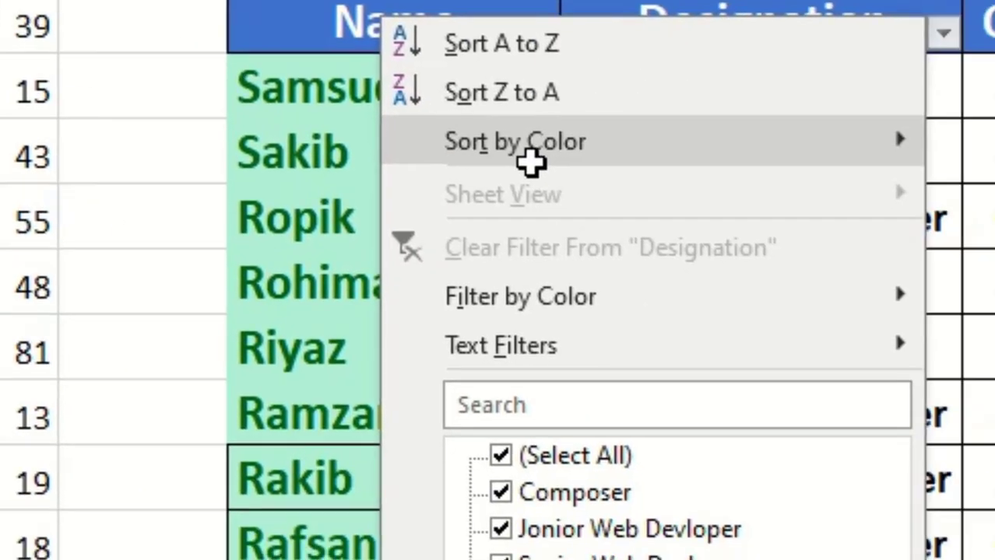
Step: Set the sort level to Designation, Cell Values, Custom List order, and start a new list
{"action": "mouse_move", "coordinate": [309, 101]}
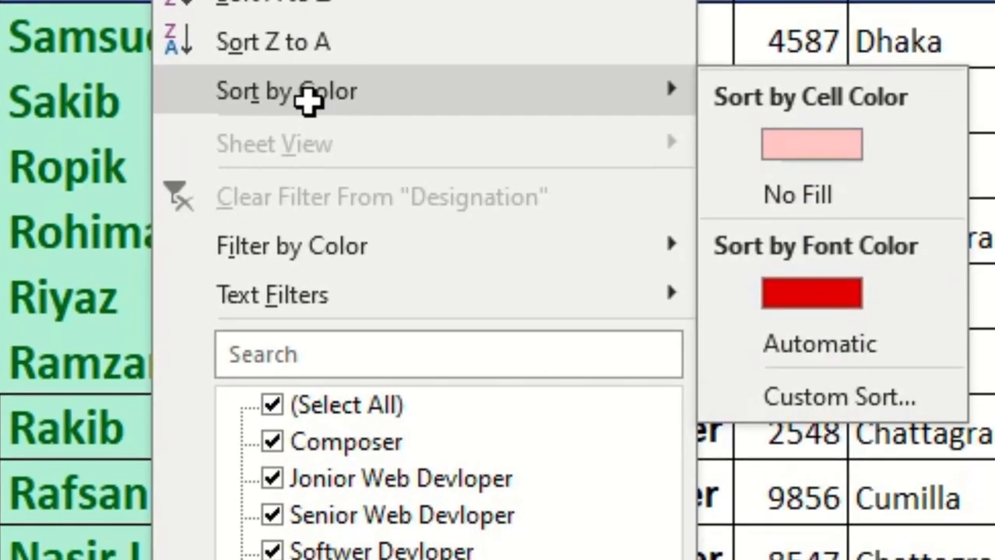
{"action": "left_click", "coordinate": [815, 396]}
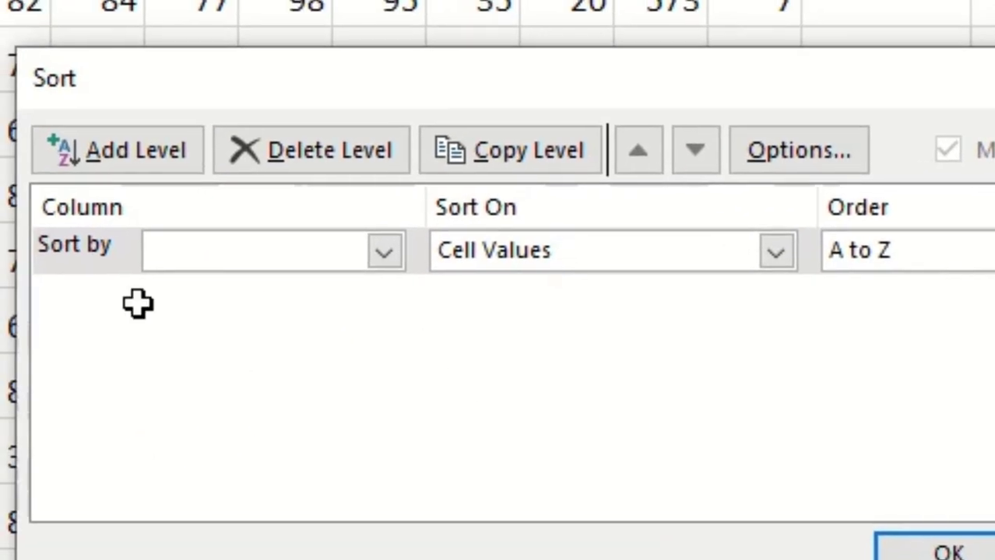
{"action": "left_click", "coordinate": [377, 252]}
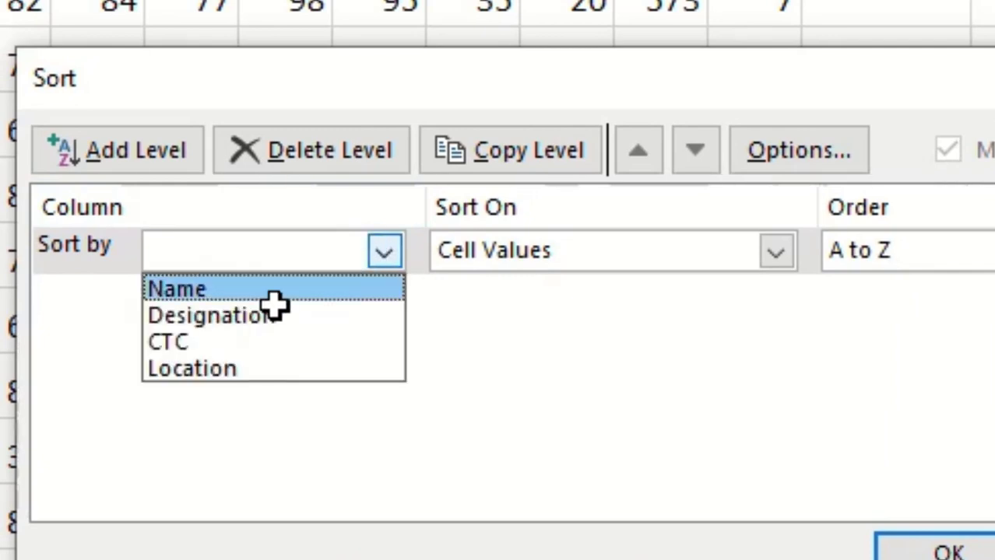
{"action": "left_click", "coordinate": [265, 315]}
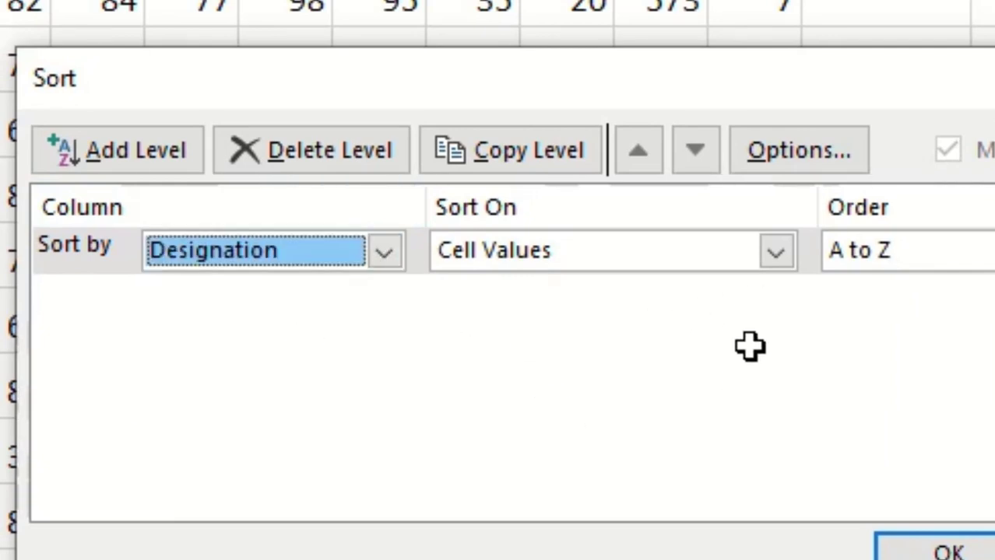
{"action": "left_click", "coordinate": [764, 249]}
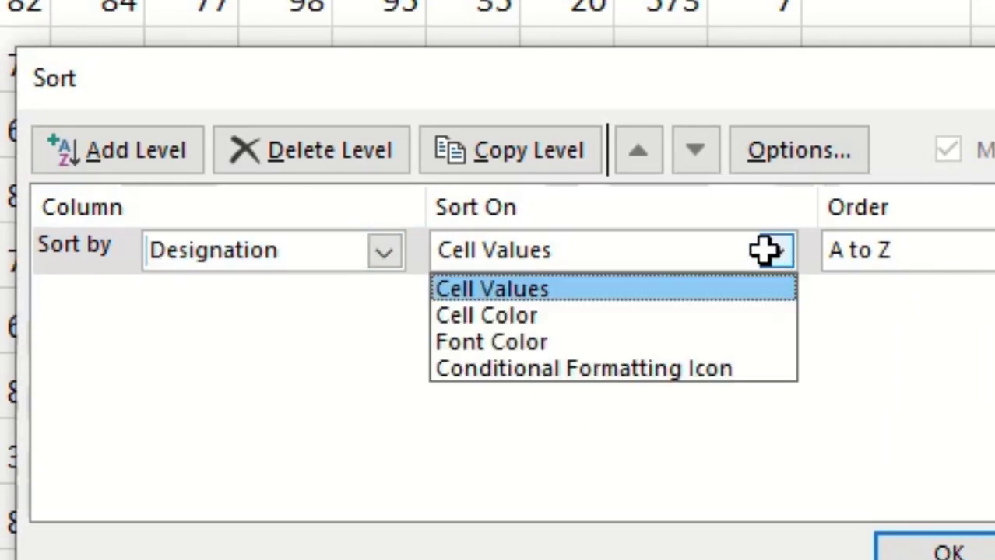
{"action": "left_click", "coordinate": [764, 249]}
{"action": "left_click", "coordinate": [899, 241]}
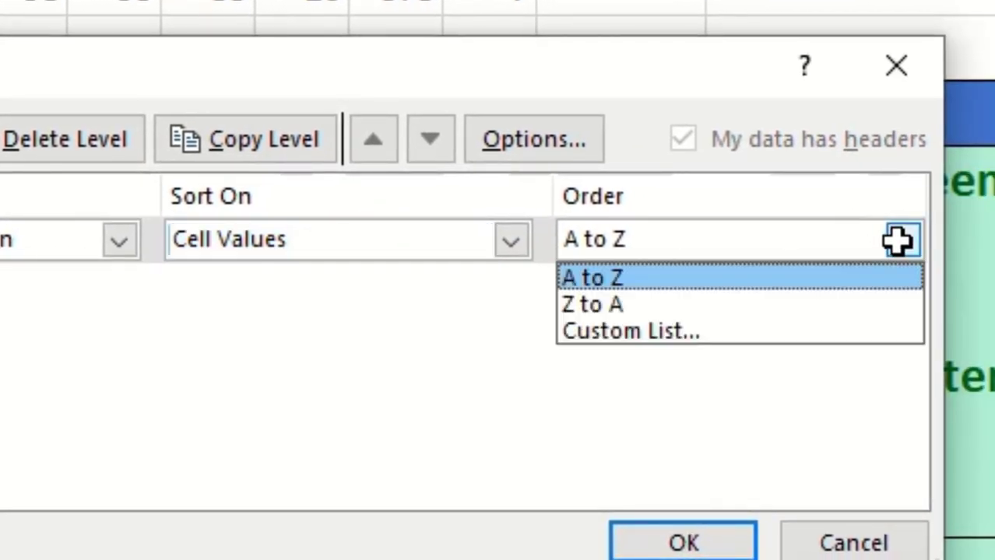
{"action": "left_click", "coordinate": [661, 332]}
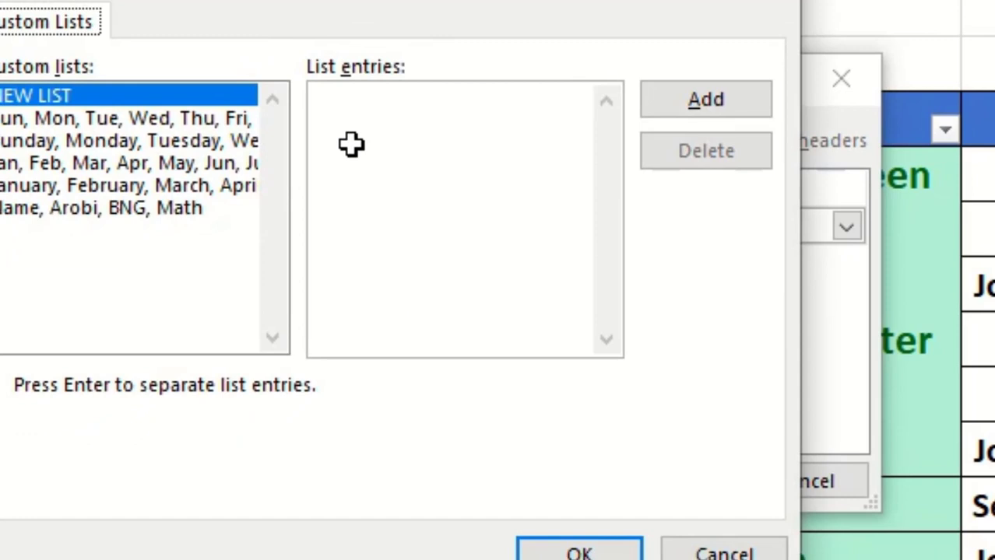
{"action": "left_click", "coordinate": [372, 151]}
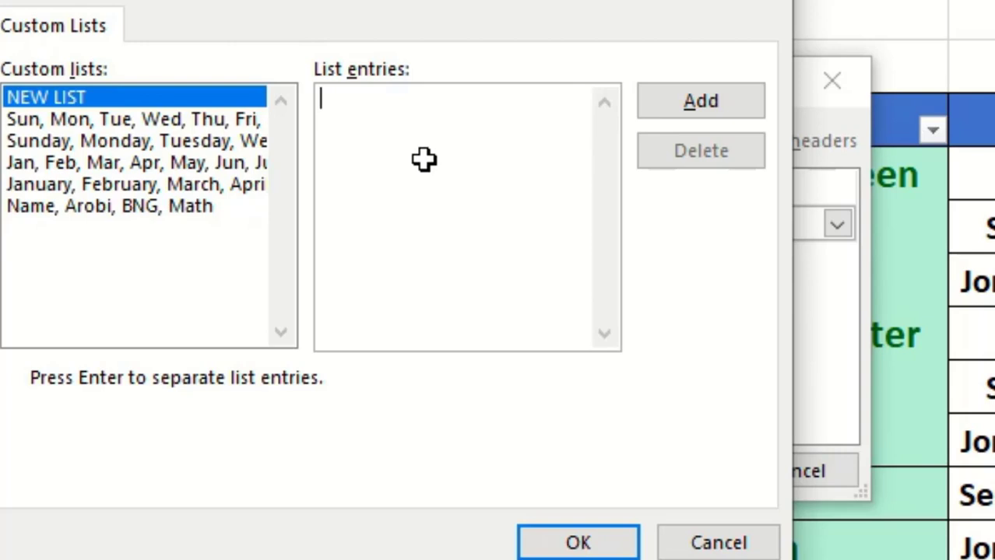
Step: Paste Composer, Softwer Devloper, Web Devloper, Jonior Web Devloper, Senior Web Devloper, add the list, confirm
{"action": "type", "text": "Composer,  Softwer Devloper,  Web Devloper,  Jonior Web Devloper,  Senior Web Devloper,"}
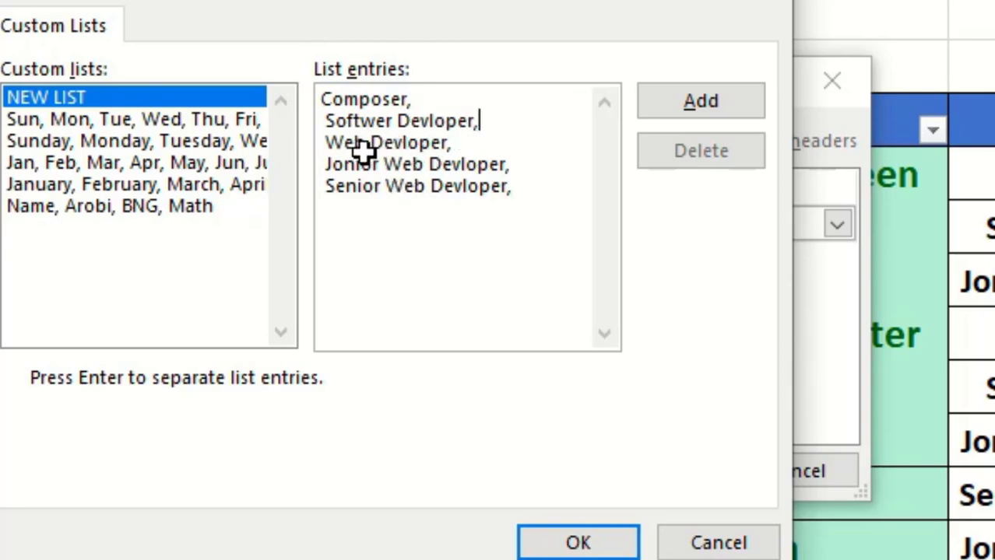
{"action": "left_click", "coordinate": [450, 142]}
{"action": "left_click", "coordinate": [343, 165]}
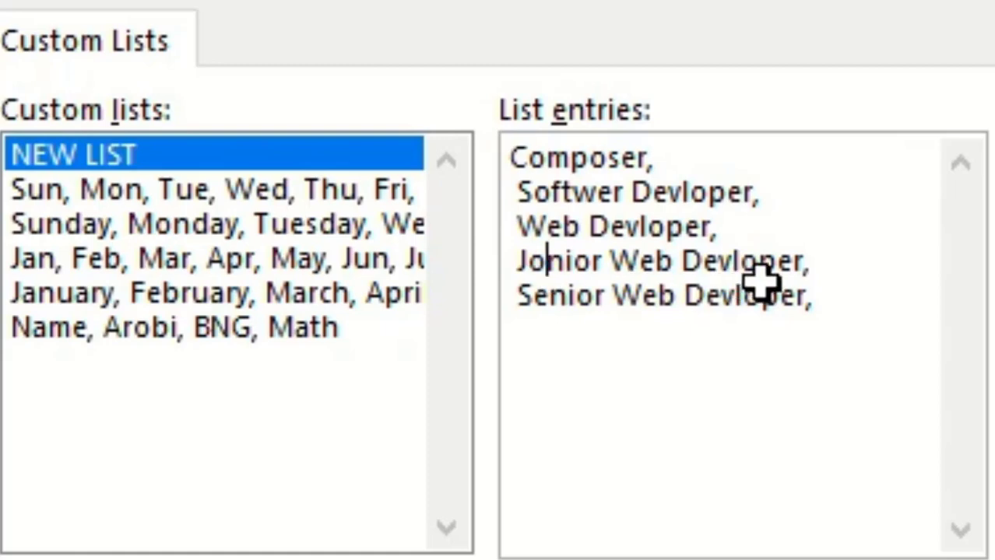
{"action": "left_click", "coordinate": [814, 264]}
{"action": "key", "text": "Down"}
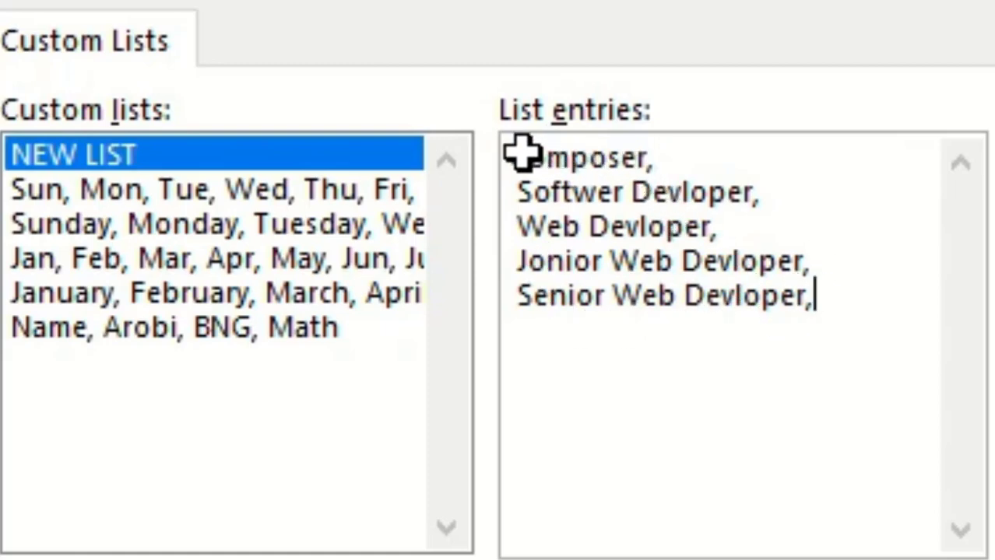
{"action": "left_click_drag", "start_coordinate": [524, 156], "coordinate": [810, 302]}
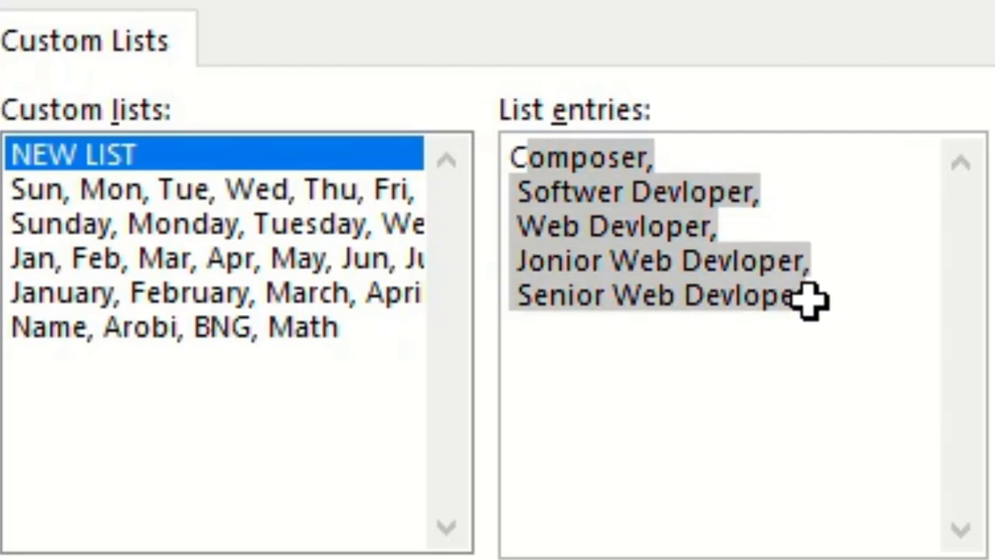
{"action": "left_click", "coordinate": [818, 456]}
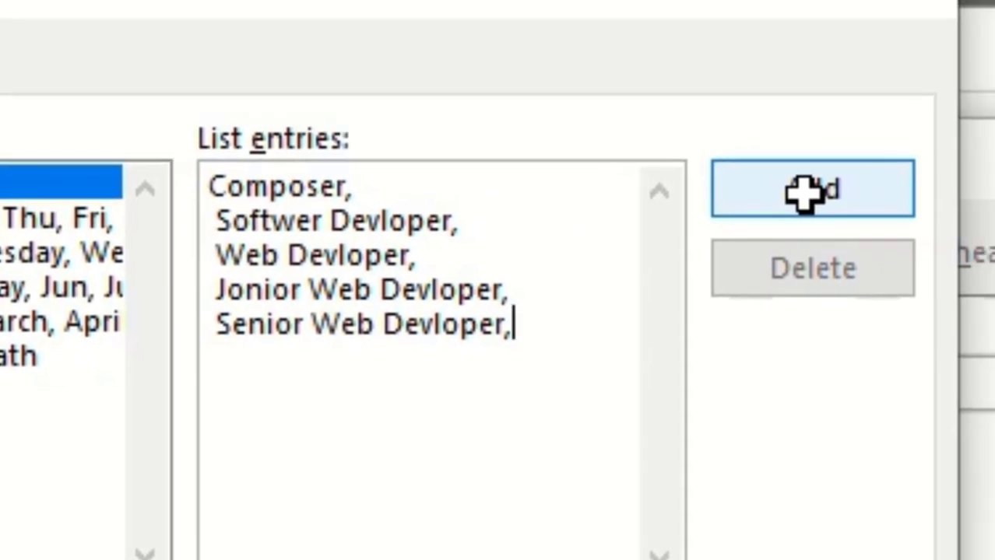
{"action": "left_click", "coordinate": [810, 192]}
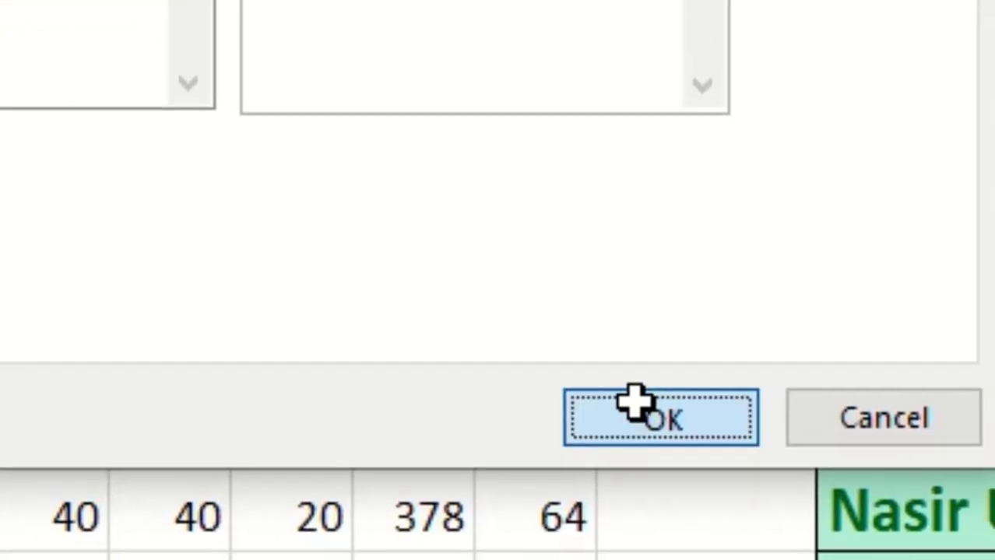
{"action": "left_click", "coordinate": [638, 404]}
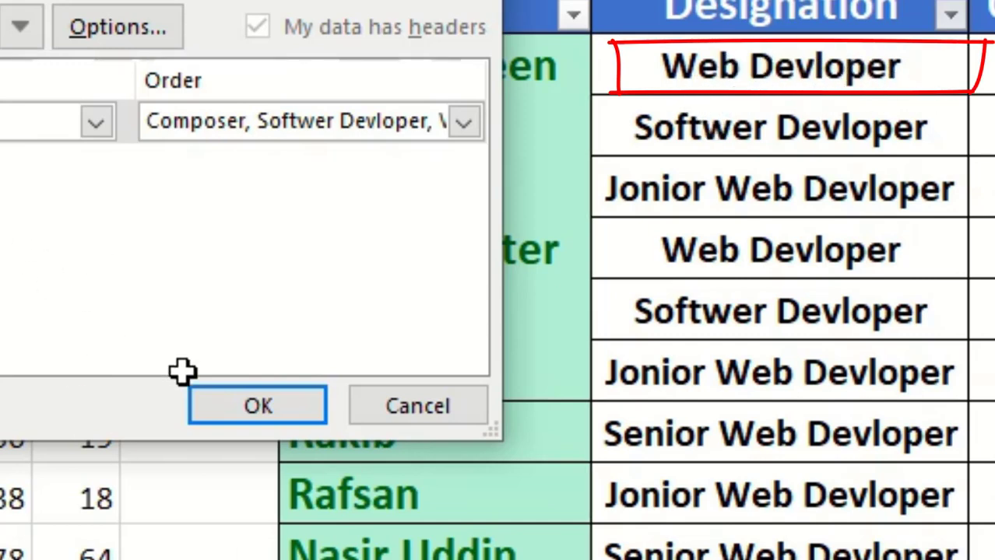
Step: Apply the custom Designation sort so Composer rows come first
{"action": "left_click", "coordinate": [257, 406]}
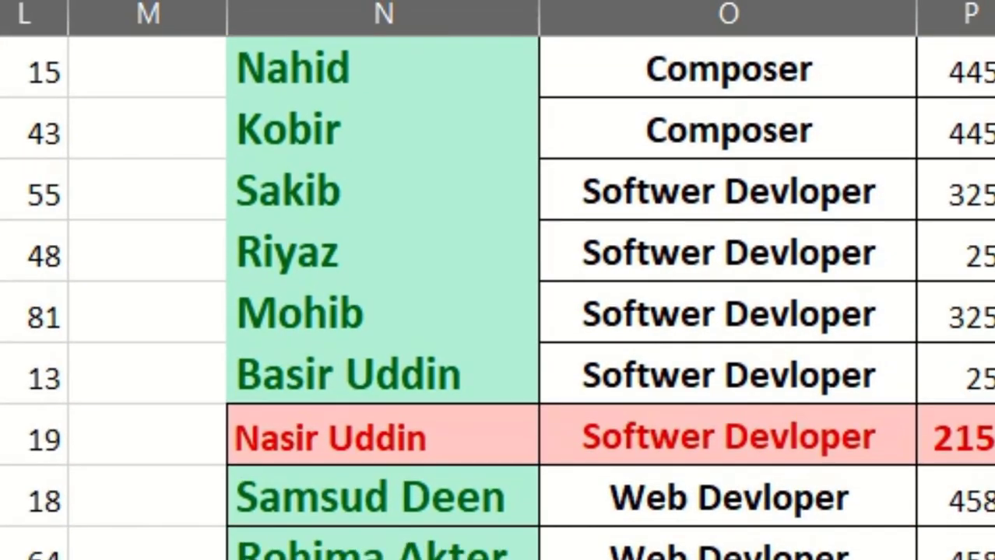
{"action": "scroll", "coordinate": [660, 306], "scroll_direction": "up", "scroll_amount": 1}
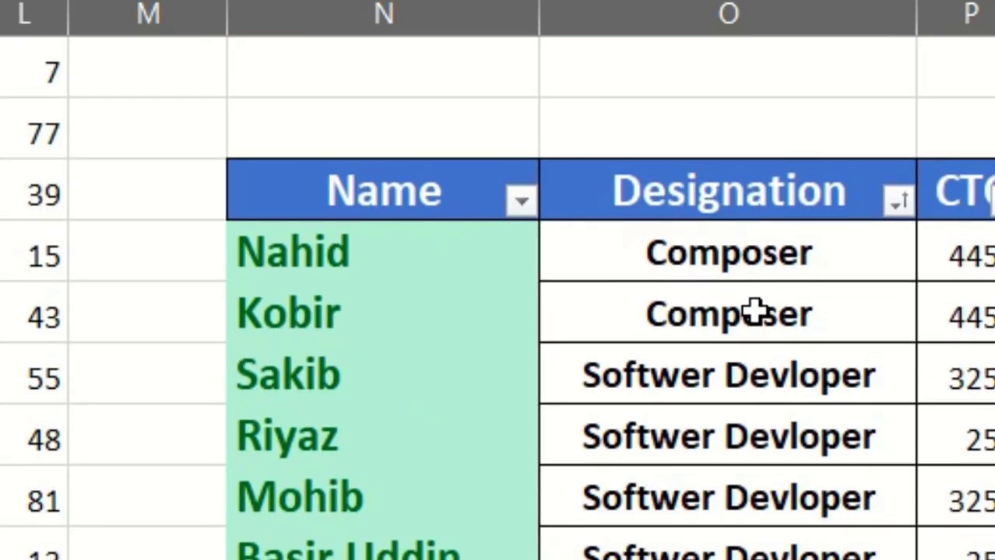
{"action": "left_click", "coordinate": [752, 289]}
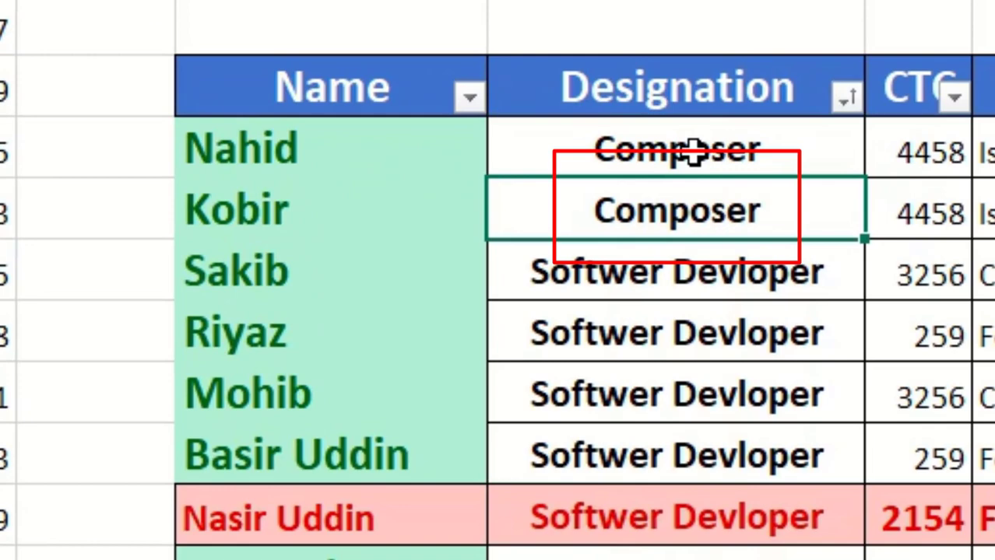
{"action": "left_click", "coordinate": [691, 156]}
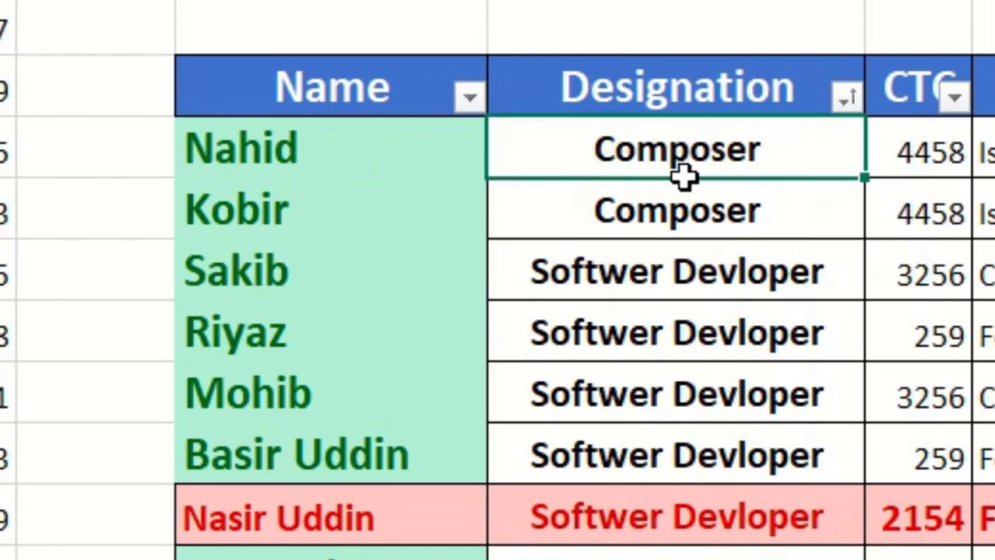
{"action": "left_click", "coordinate": [695, 222]}
{"action": "left_click", "coordinate": [550, 291]}
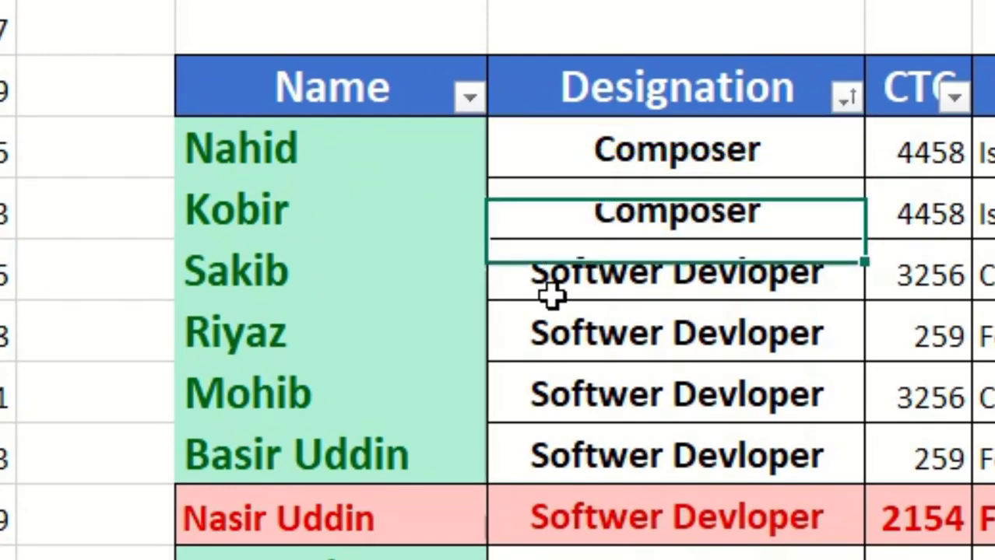
{"action": "left_click", "coordinate": [573, 338]}
{"action": "left_click", "coordinate": [558, 401]}
{"action": "left_click", "coordinate": [555, 220]}
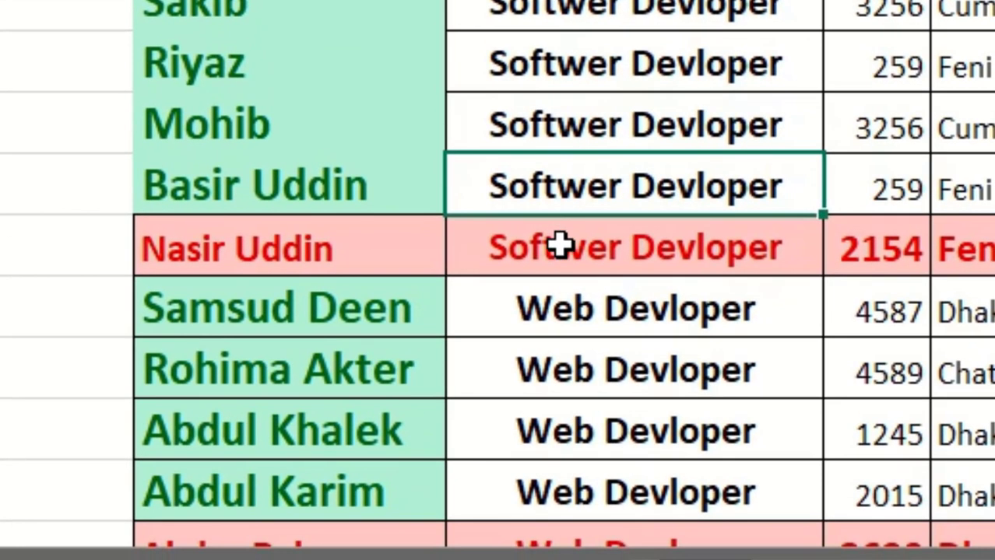
{"action": "left_click", "coordinate": [570, 274]}
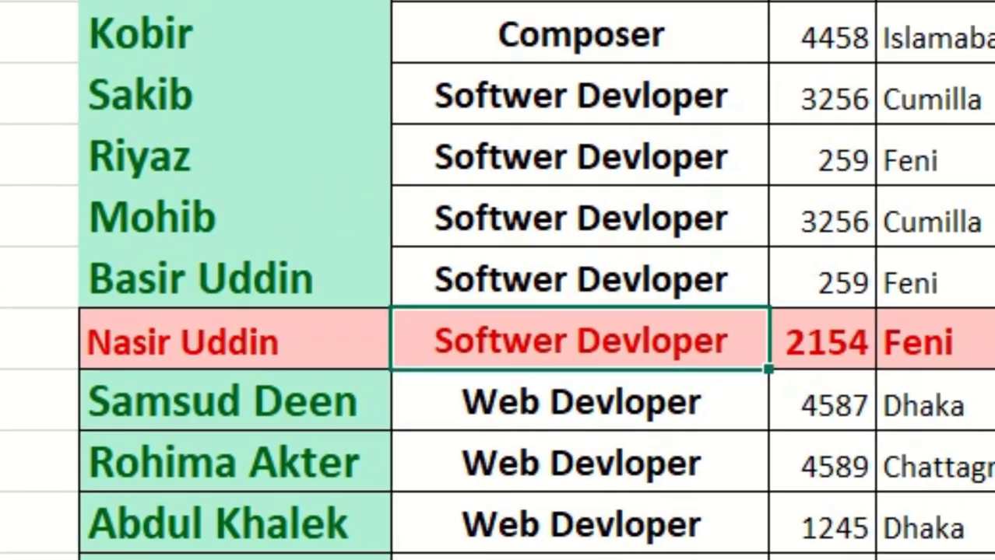
{"action": "left_click", "coordinate": [483, 434]}
{"action": "left_click", "coordinate": [457, 129]}
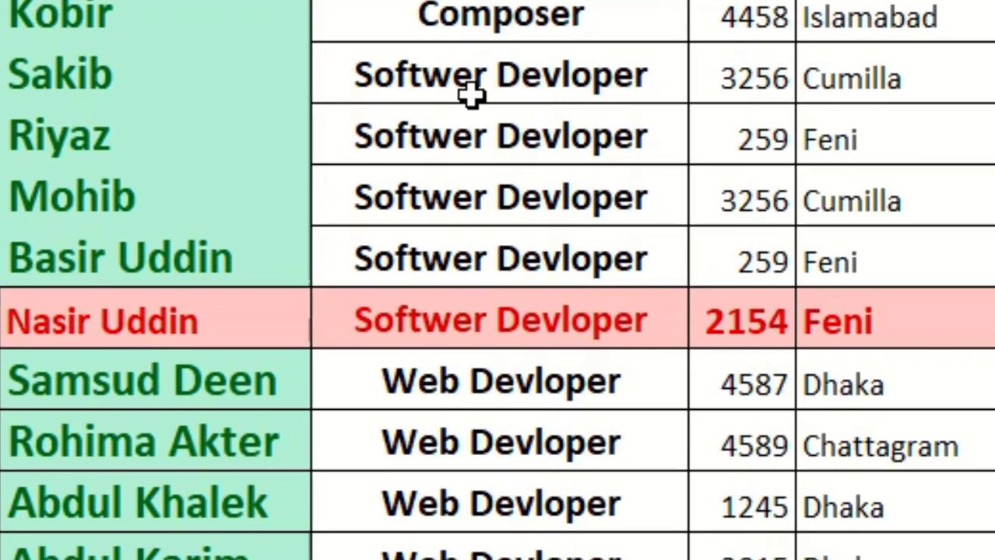
{"action": "left_click", "coordinate": [463, 269]}
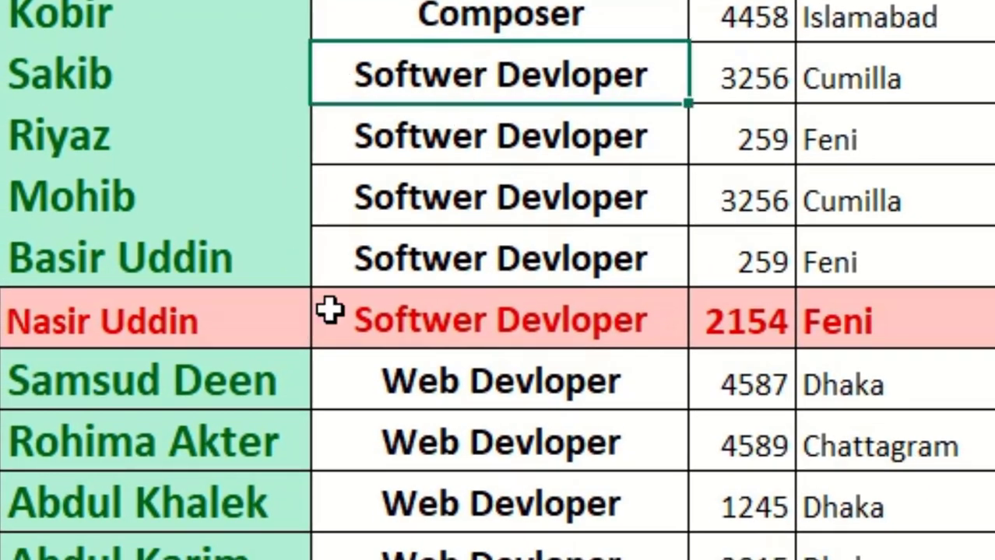
{"action": "left_click", "coordinate": [458, 403]}
{"action": "scroll", "coordinate": [566, 78], "scroll_direction": "down", "scroll_amount": 5}
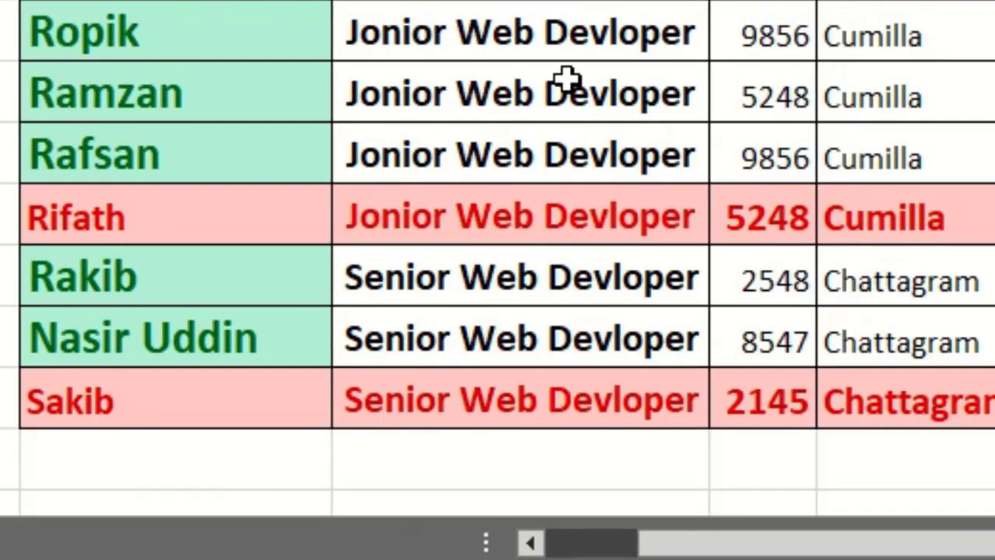
{"action": "left_click", "coordinate": [412, 39]}
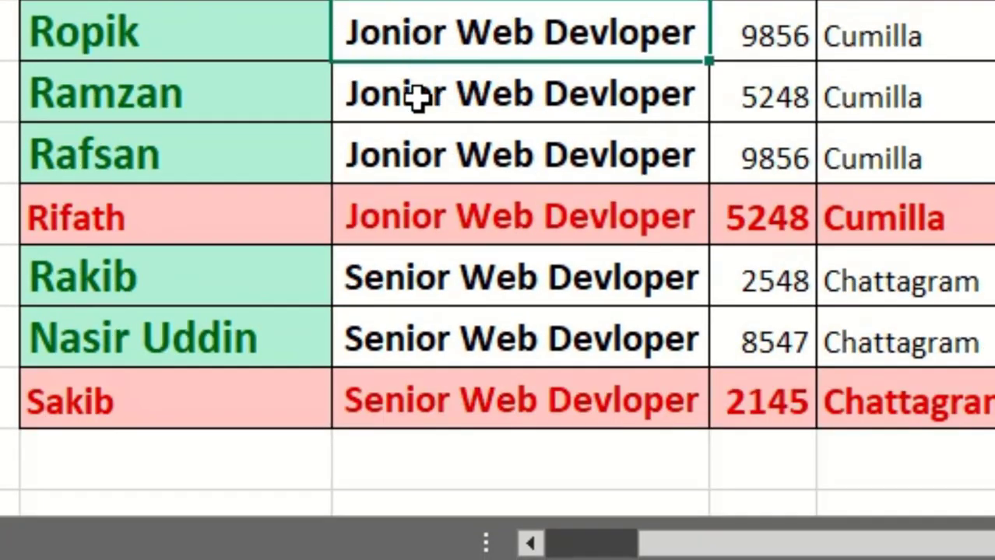
{"action": "left_click", "coordinate": [412, 289]}
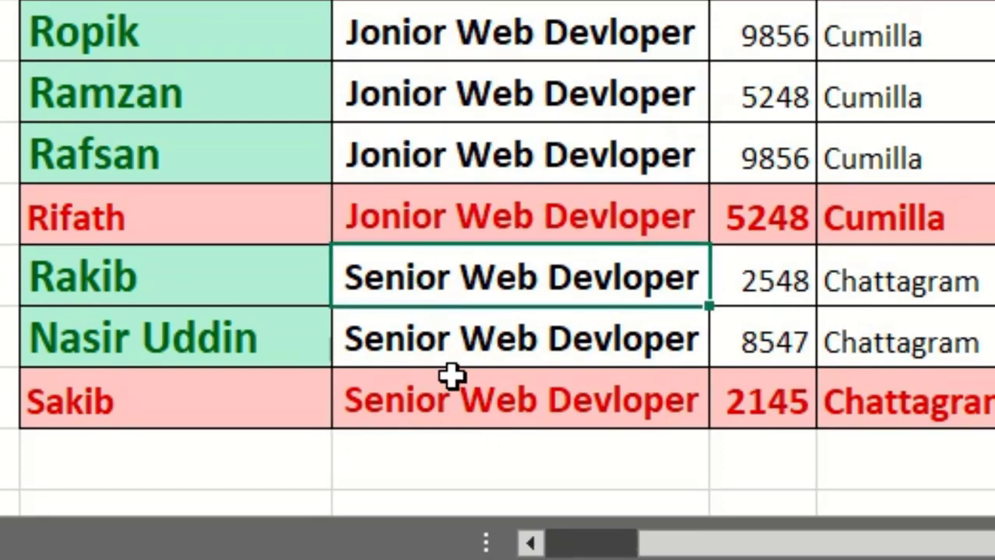
{"action": "scroll", "coordinate": [452, 377], "scroll_direction": "up", "scroll_amount": 2}
{"action": "scroll", "coordinate": [440, 363], "scroll_direction": "up", "scroll_amount": 10}
{"action": "scroll", "coordinate": [651, 482], "scroll_direction": "down", "scroll_amount": 5}
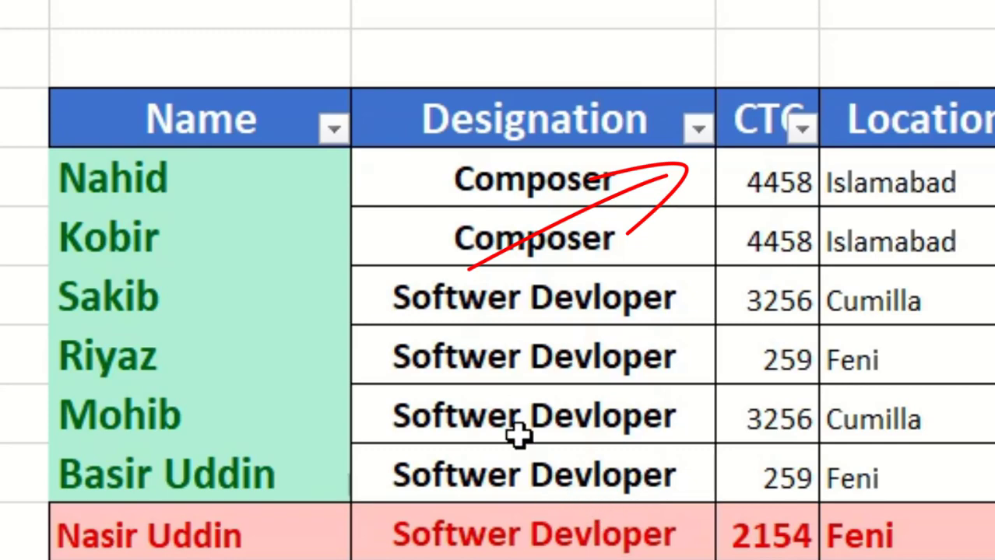
{"action": "left_click", "coordinate": [539, 239]}
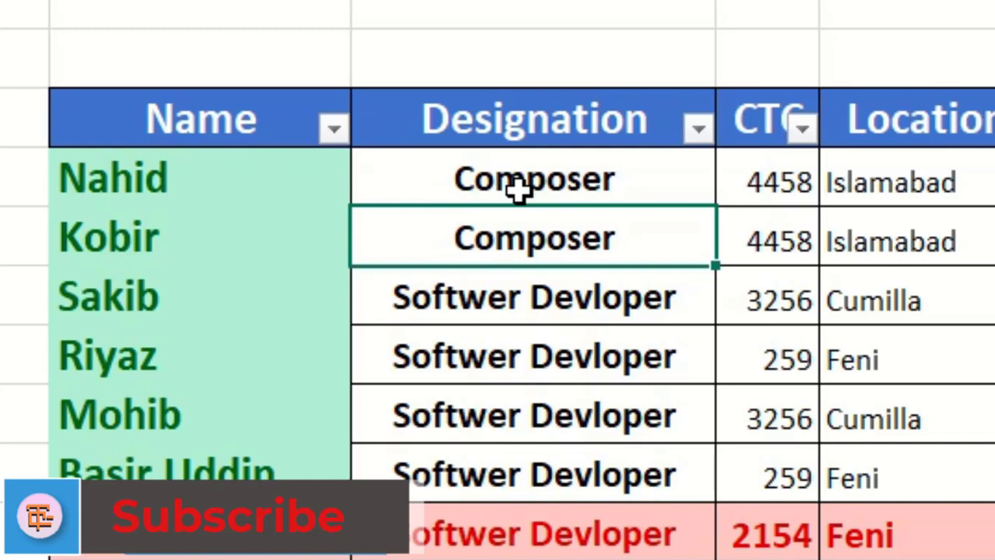
Step: Set the Cell Color sort level to green fill On Top, after briefly choosing pink
{"action": "key", "text": "alt+Down"}
{"action": "mouse_move", "coordinate": [305, 56]}
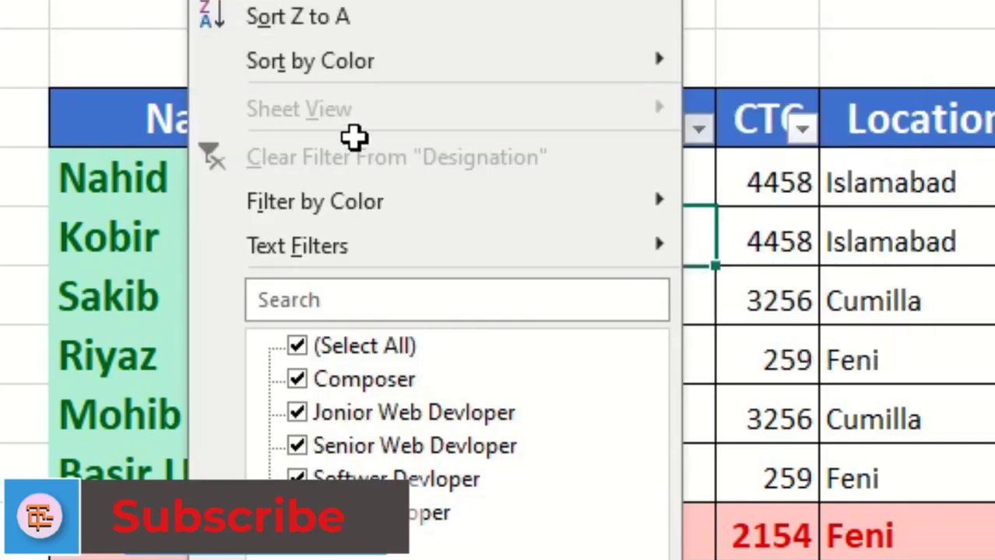
{"action": "key", "text": "Escape"}
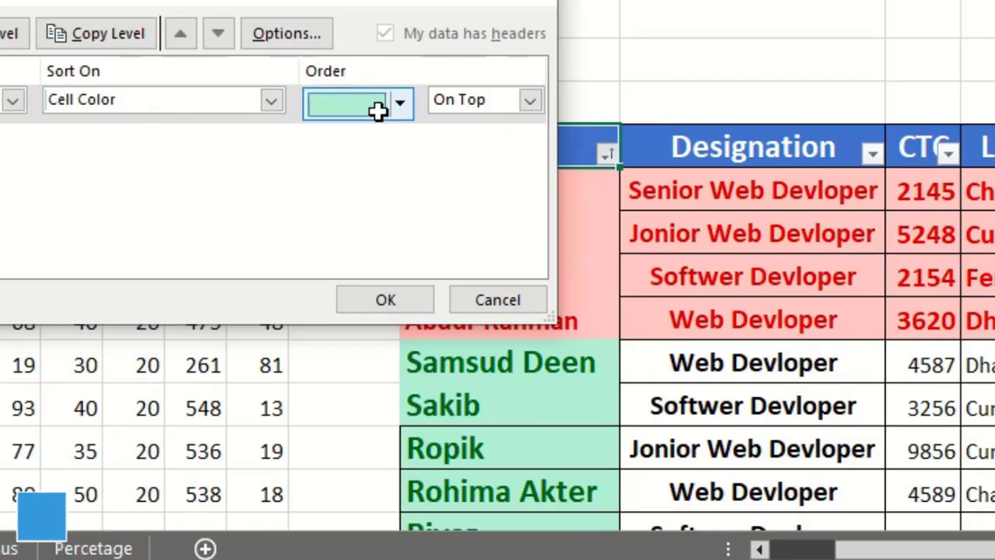
{"action": "left_click", "coordinate": [401, 102]}
{"action": "left_click", "coordinate": [373, 138]}
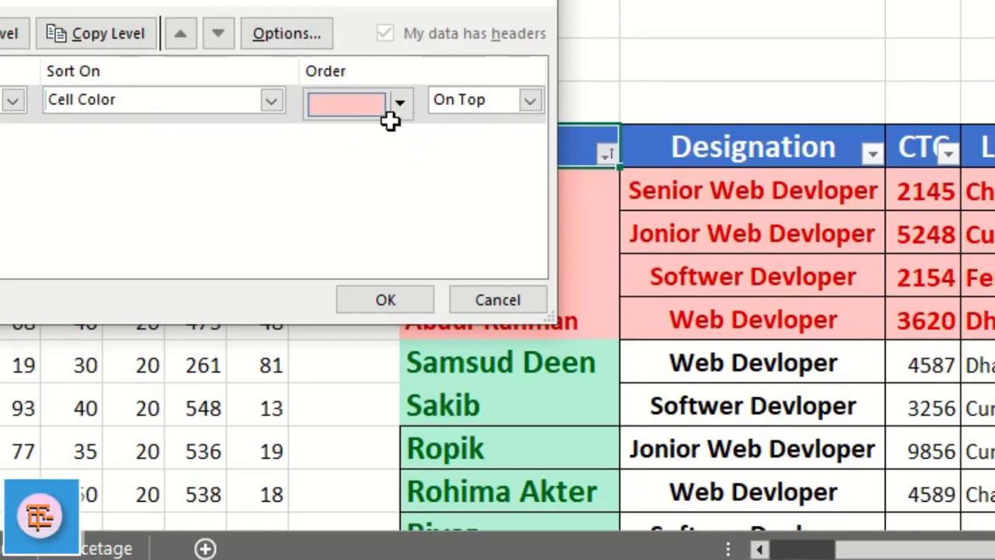
{"action": "left_click", "coordinate": [399, 102]}
{"action": "left_click", "coordinate": [333, 141]}
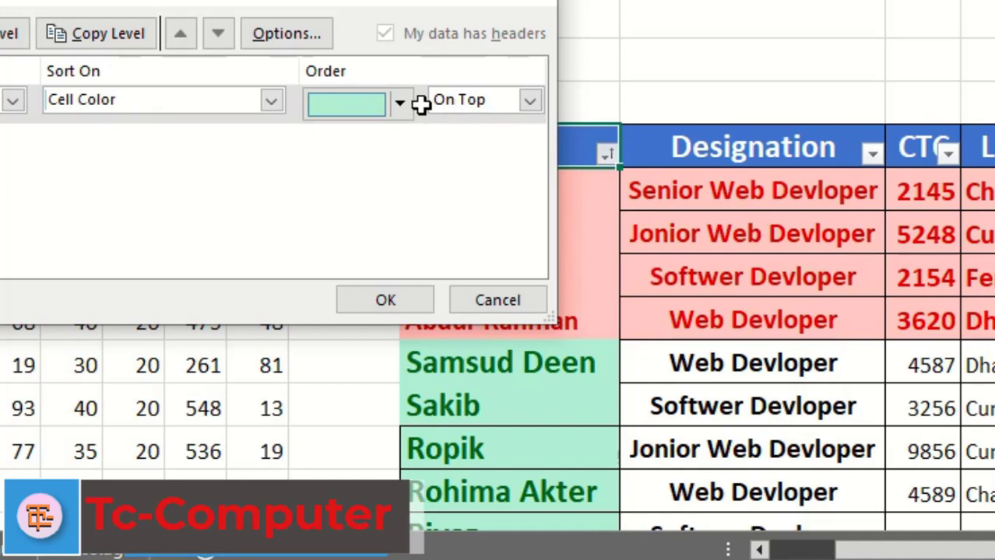